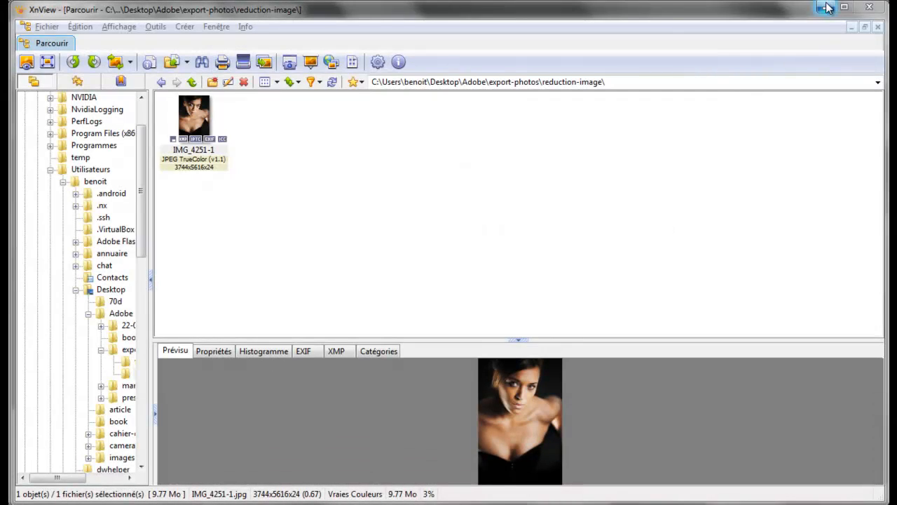
Step: Switch to Picasa, add IMG_4251-1.jpg from the reduction-image folder and open the photo for viewing
left_click(826, 7)
left_click(827, 7)
left_click(828, 7)
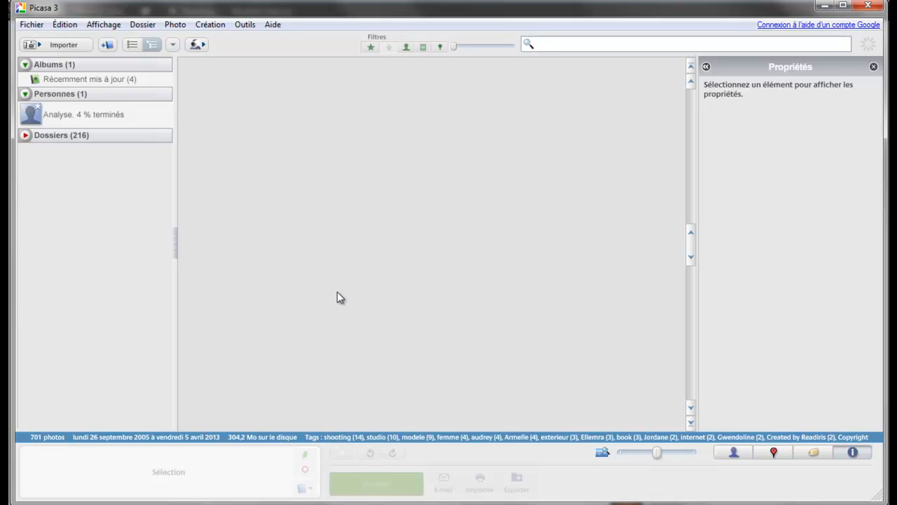
left_click(32, 25)
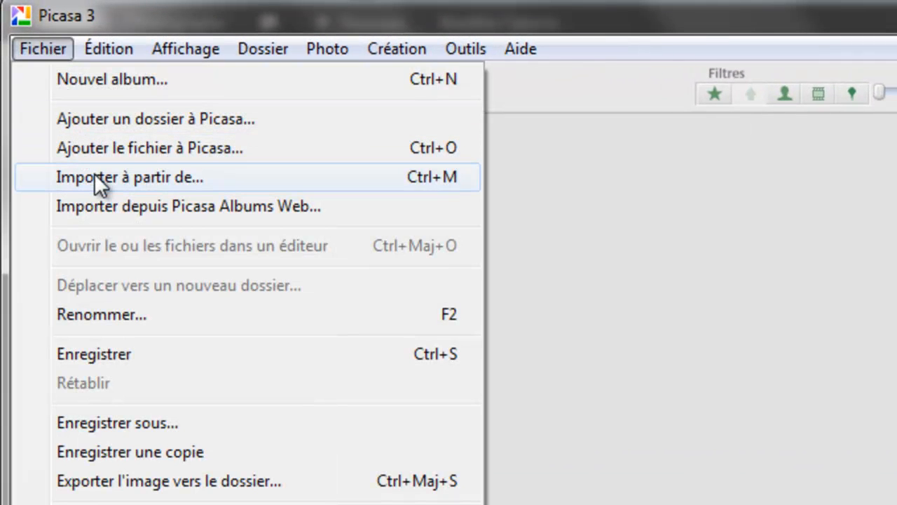
left_click(165, 152)
left_click(448, 280)
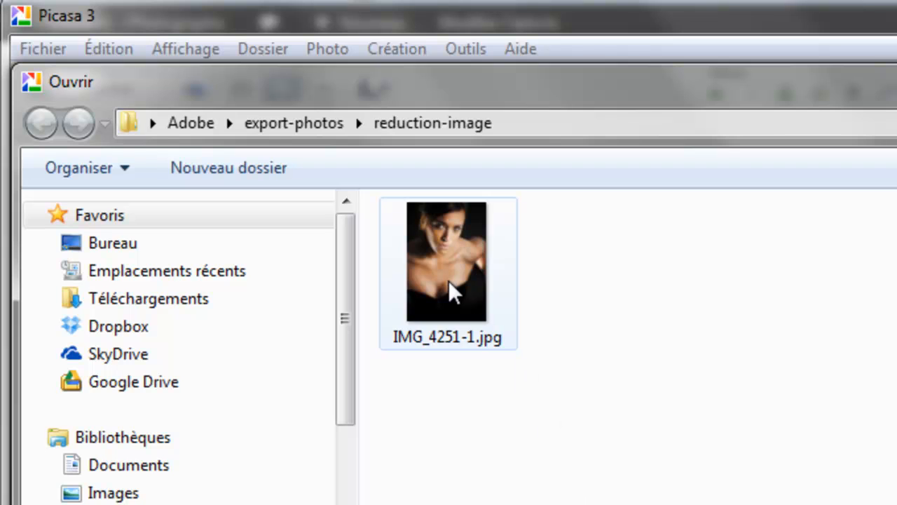
double_click(448, 279)
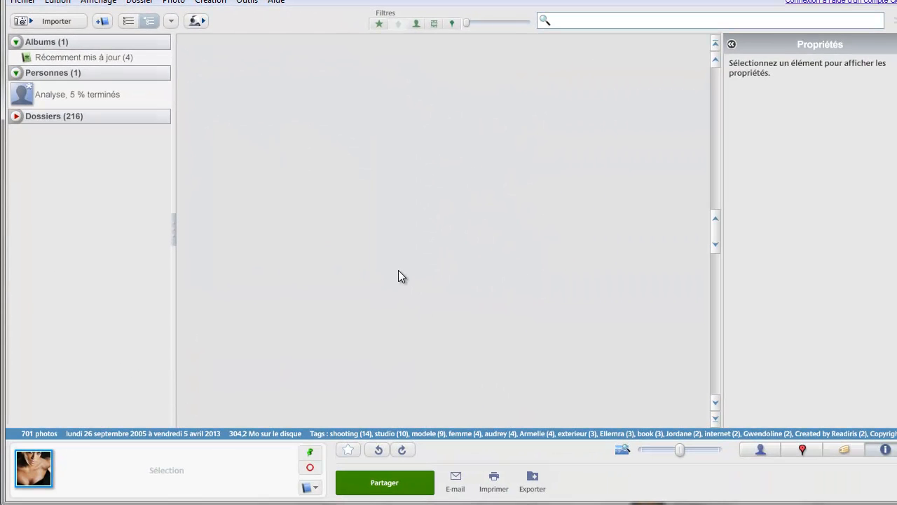
double_click(42, 477)
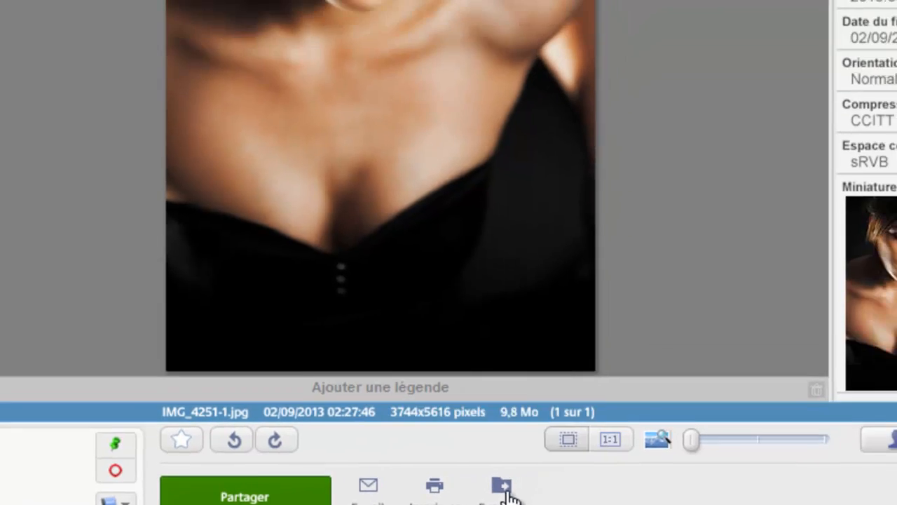
Step: Start exporting the photo to a folder, with the image resized to 800 pixels
left_click(544, 459)
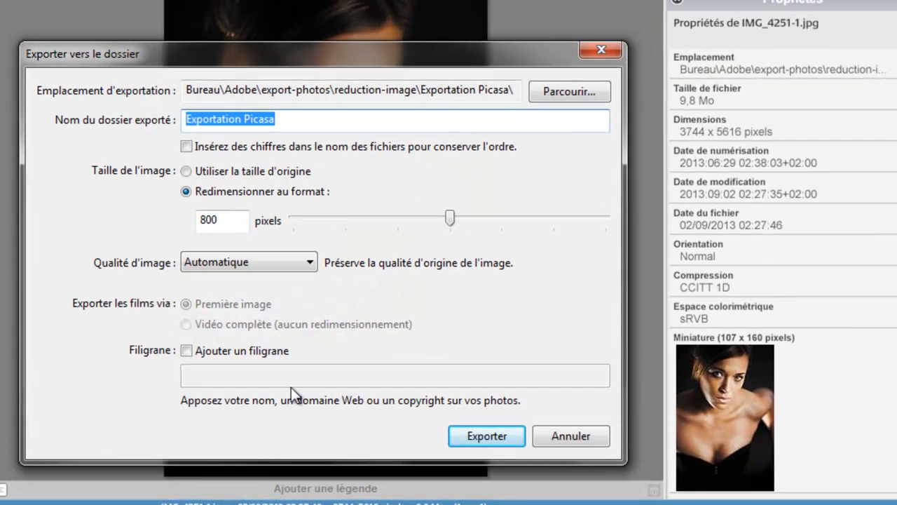
double_click(213, 220)
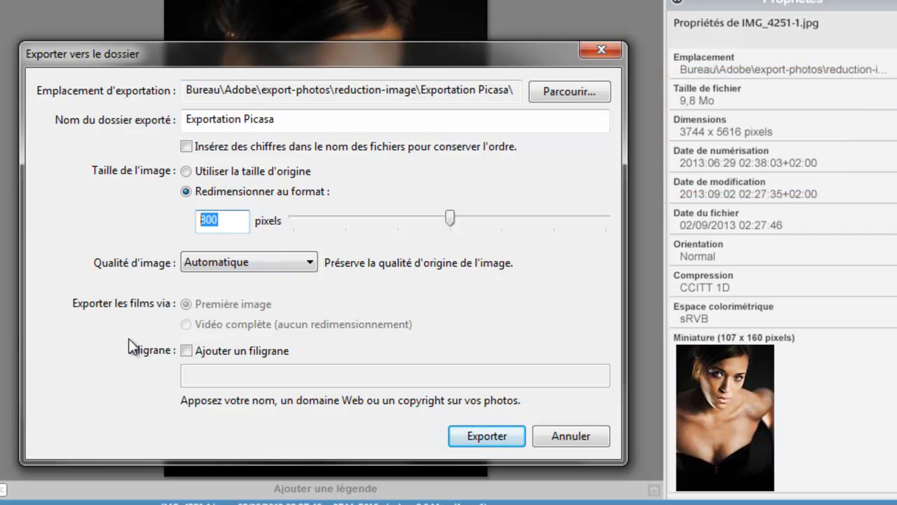
left_click_drag(449, 220, 470, 221)
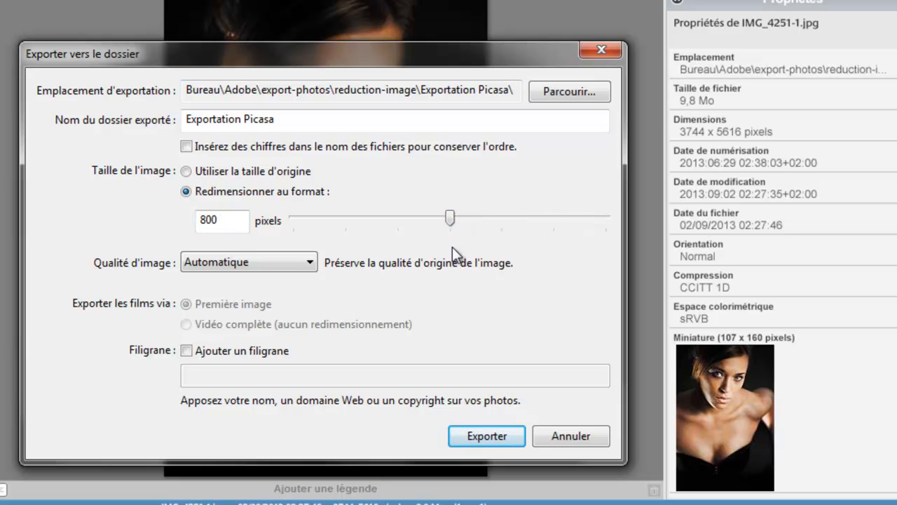
left_click_drag(225, 220, 8, 203)
type("800")
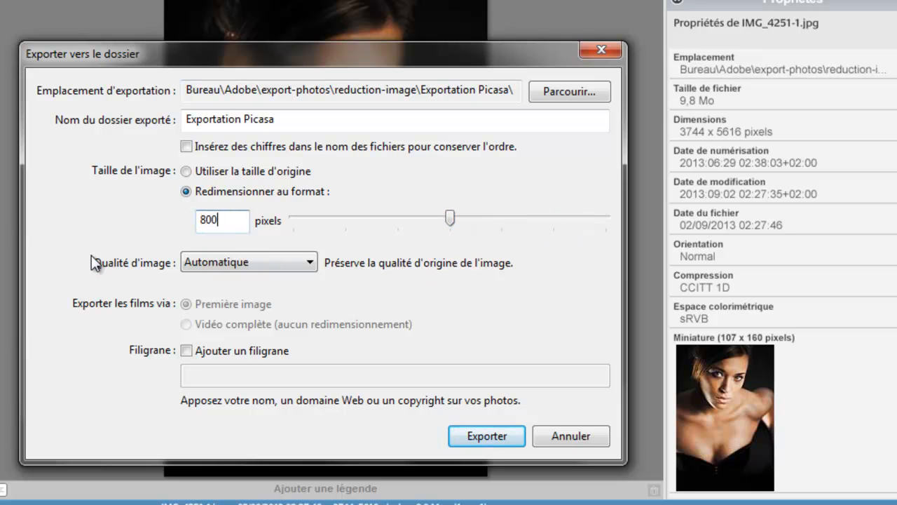
Step: Set the image quality to a custom value of 80 and export the photo to the Exportation Picasa folder
left_click(207, 268)
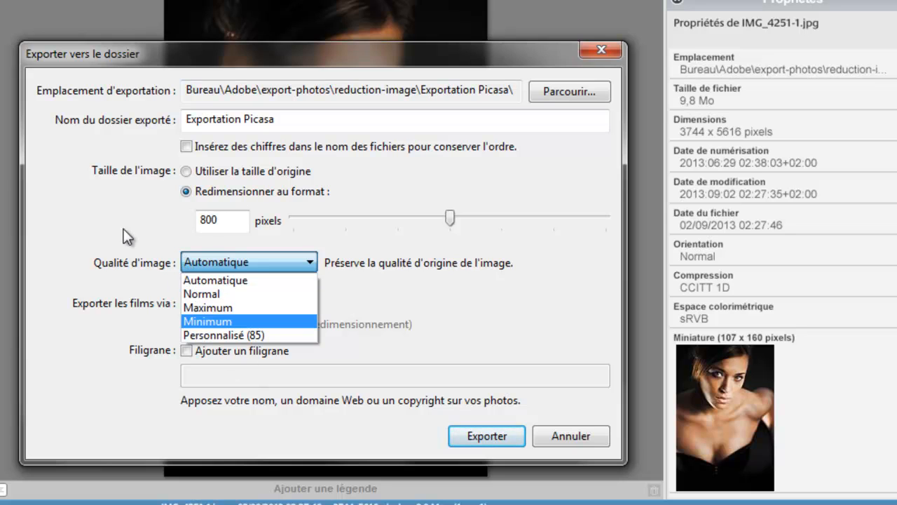
left_click(213, 336)
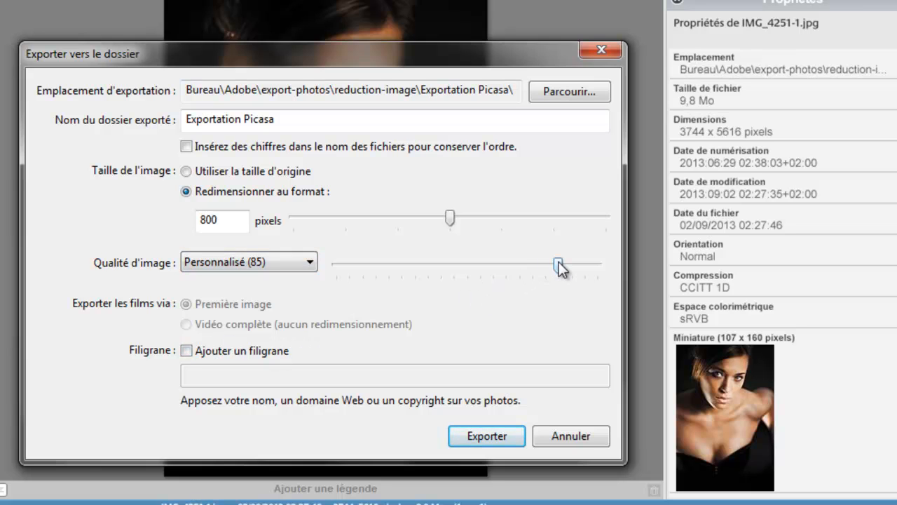
left_click_drag(558, 266, 545, 264)
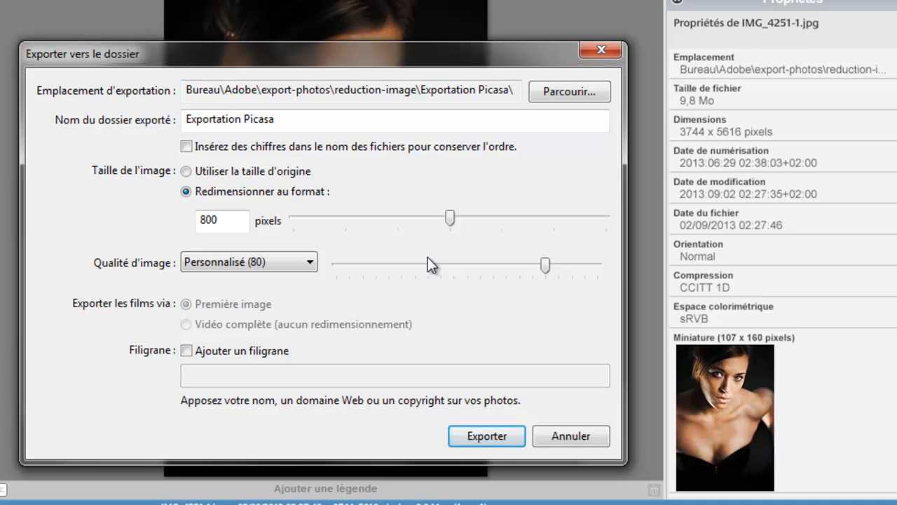
left_click_drag(223, 220, 138, 199)
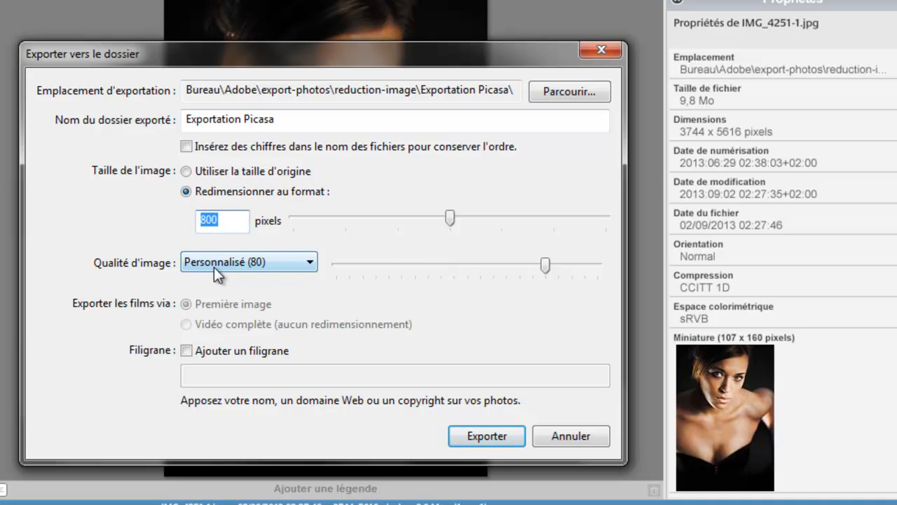
left_click(484, 440)
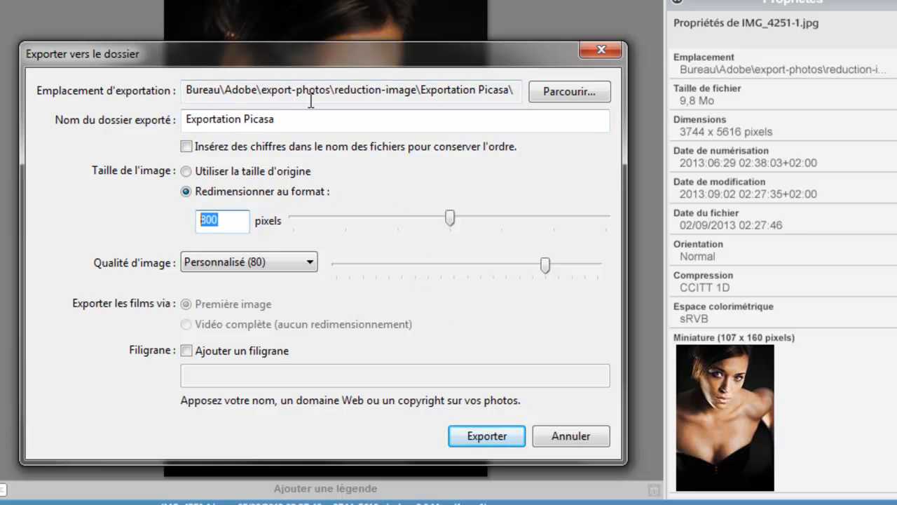
left_click(468, 436)
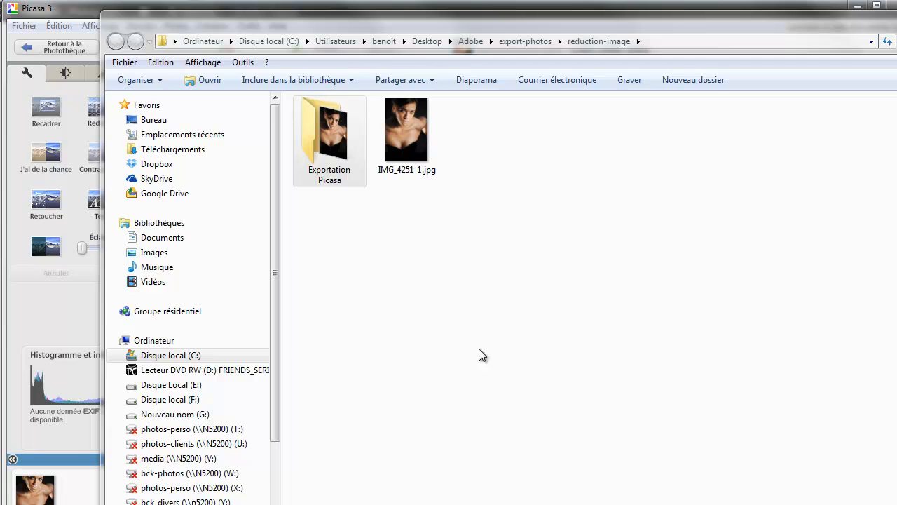
Step: Check the file size and dimensions of the exported IMG_4251-1.jpg in the Exportation Picasa folder, and delete the file
left_click(338, 182)
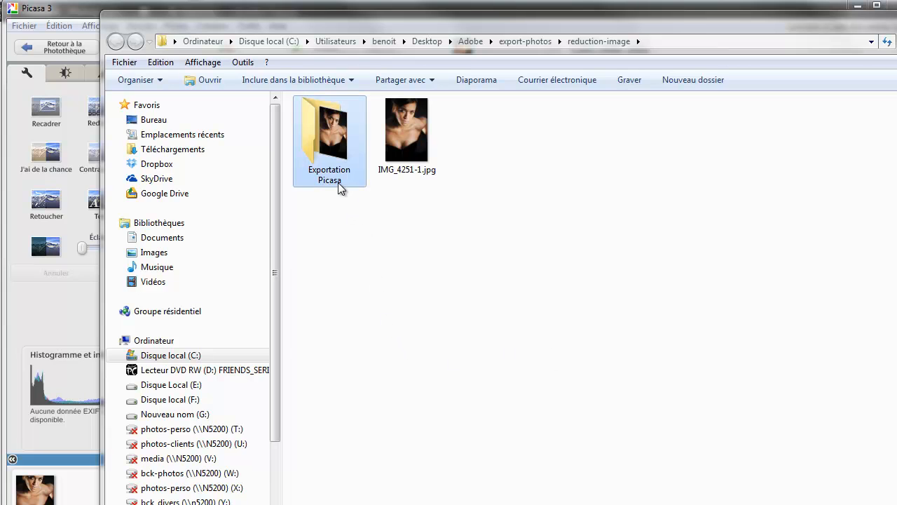
double_click(321, 144)
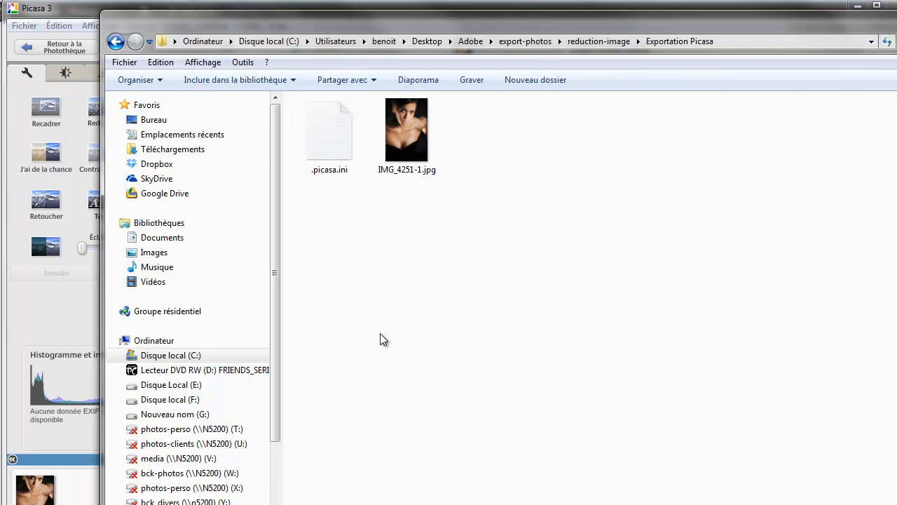
left_click(419, 147)
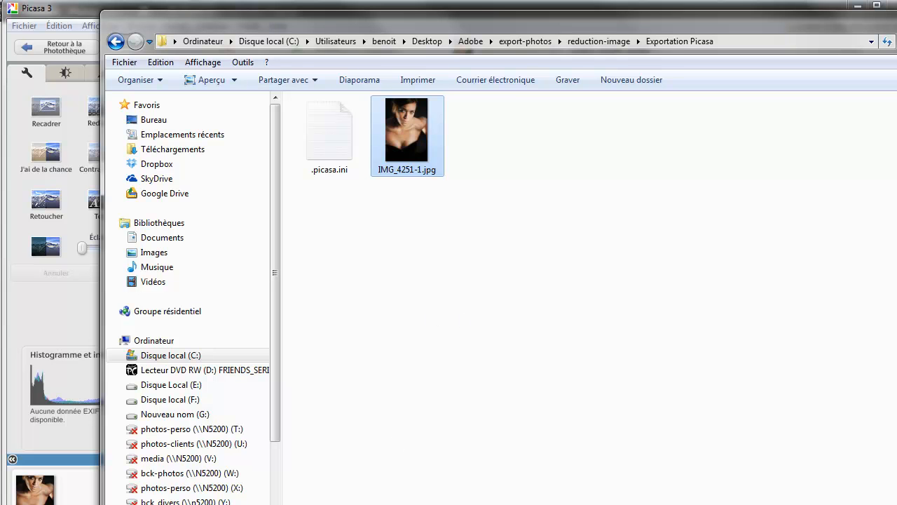
left_click_drag(391, 504, 391, 465)
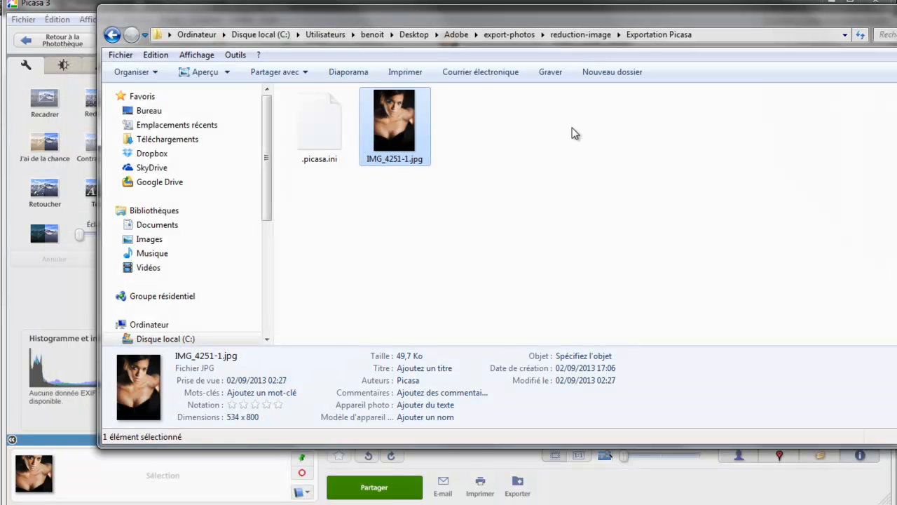
key("Delete")
key("Return")
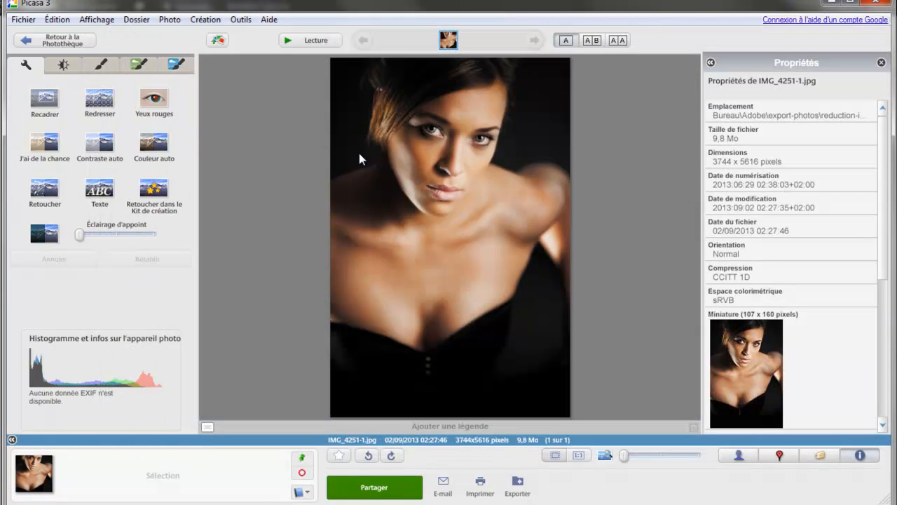
Step: Export the photo again to Exportation Picasa at 800 pixels with a custom quality of 100
left_click(517, 482)
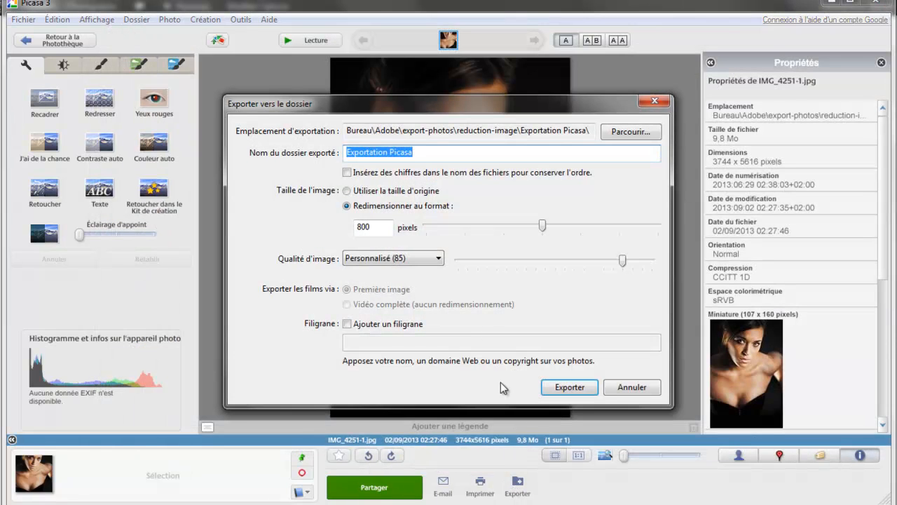
left_click_drag(621, 261, 669, 268)
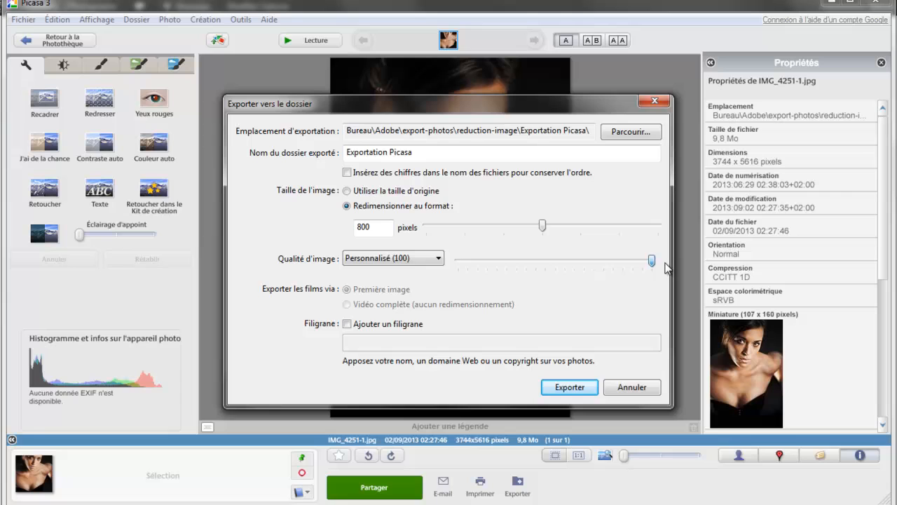
left_click(556, 388)
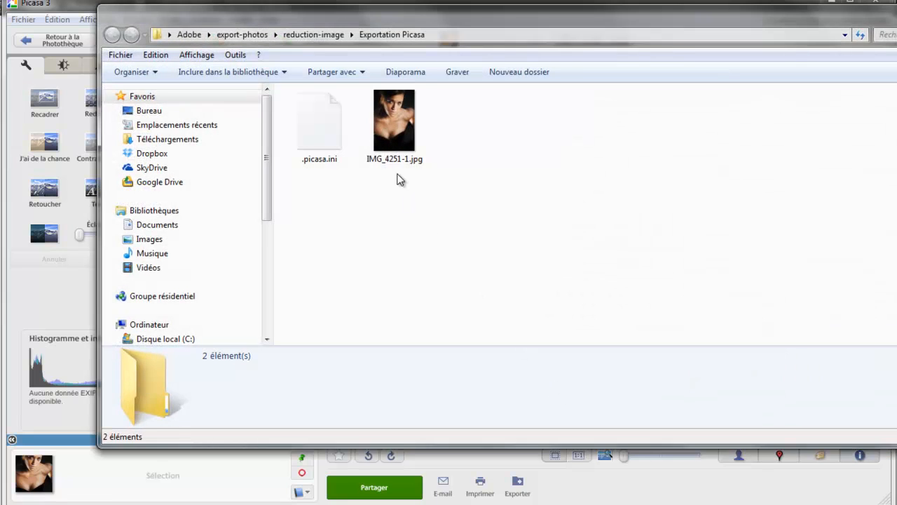
Step: Examine the newly exported IMG_4251-1.jpg's file details and preview the picture at full view, and close its folder window
left_click(393, 120)
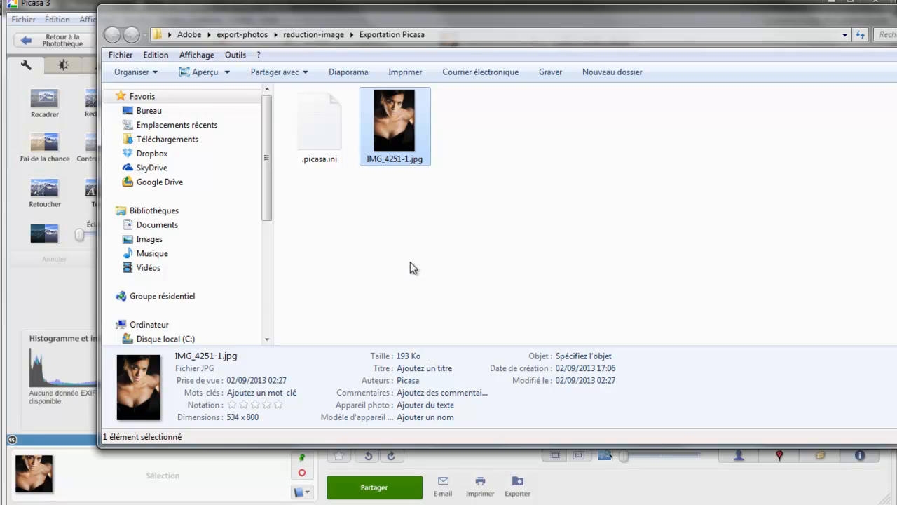
double_click(389, 122)
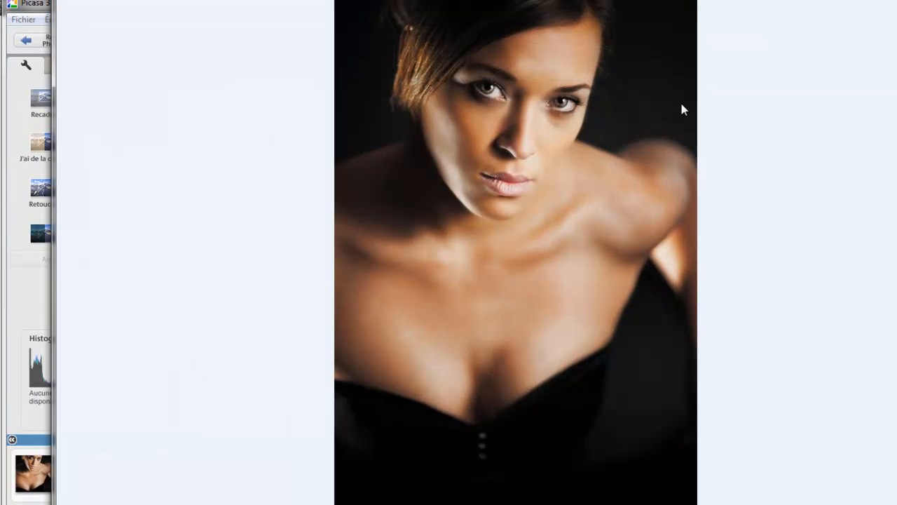
key("alt+F4")
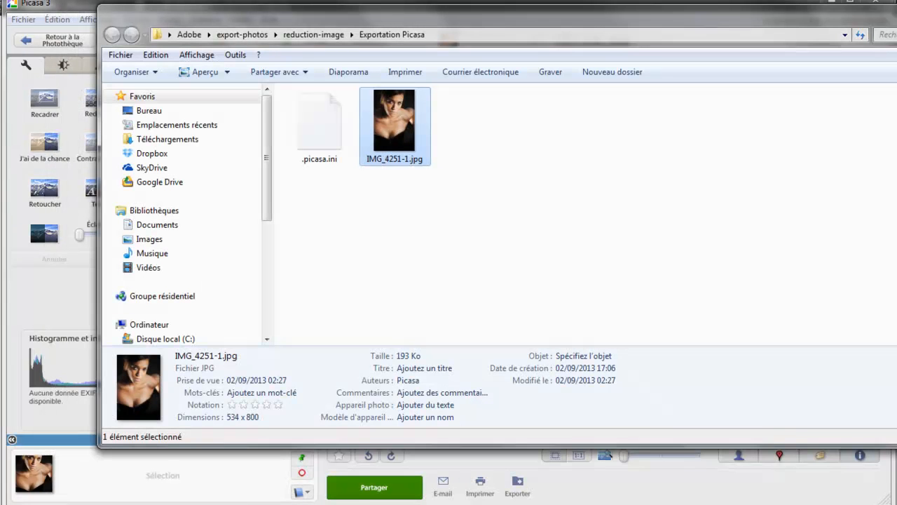
left_click(874, 2)
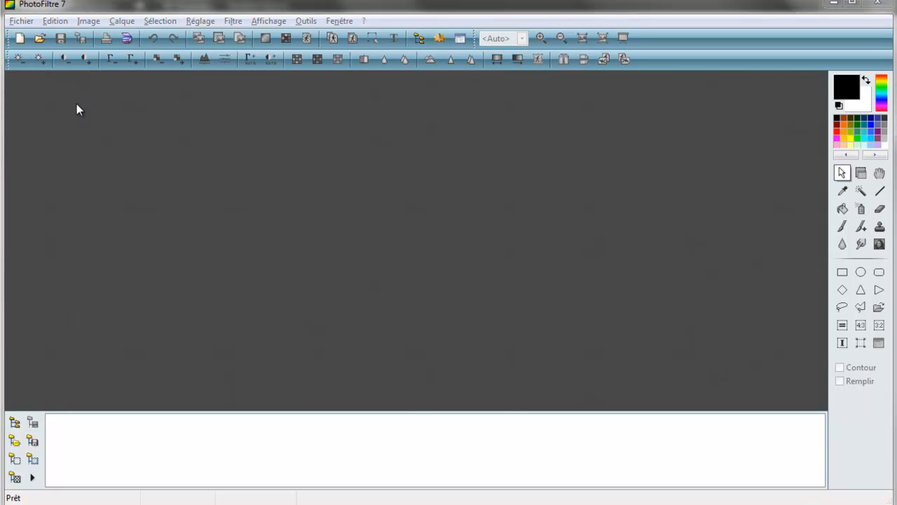
Step: In PhotoFiltre, open IMG_4251-1.jpg from the reduction-image folder and place its window near the middle of the workspace
left_click(19, 21)
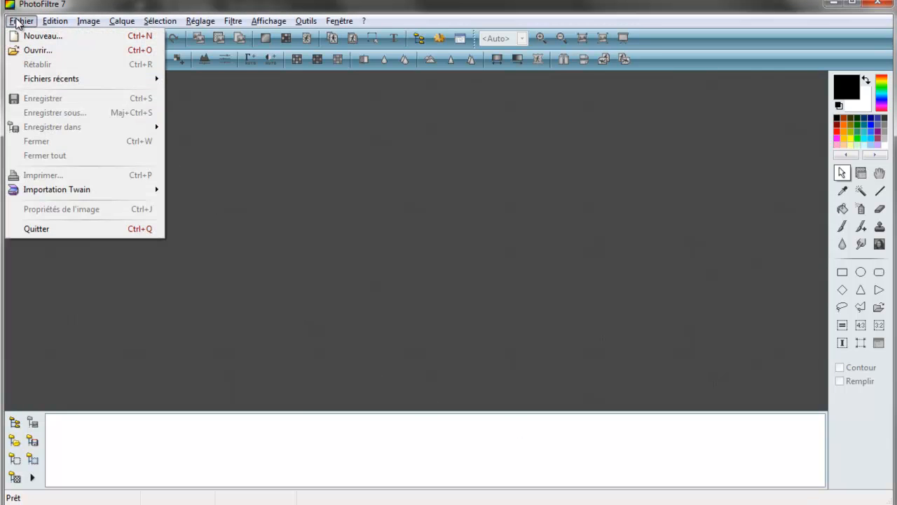
left_click(35, 50)
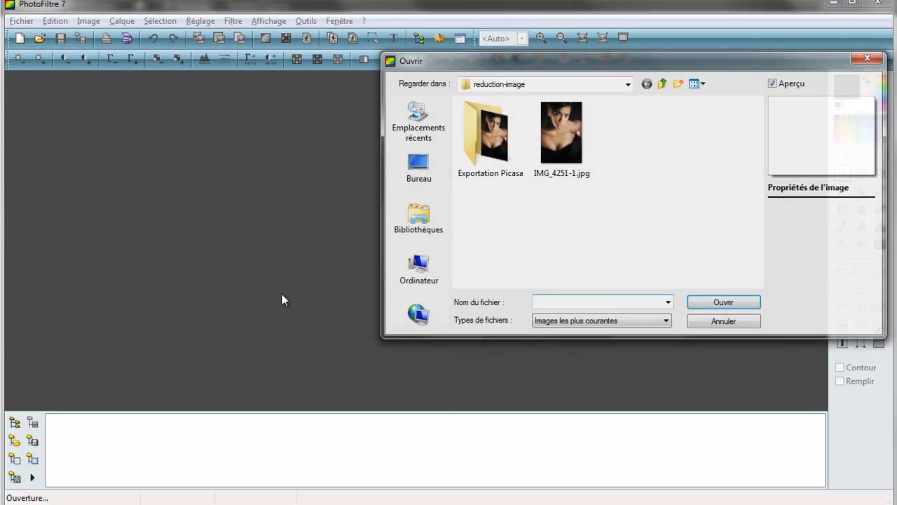
left_click(571, 158)
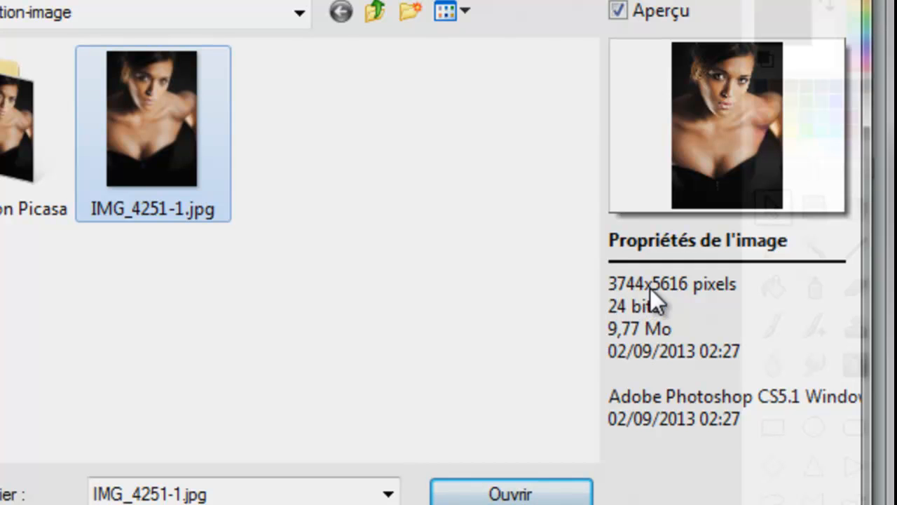
double_click(193, 139)
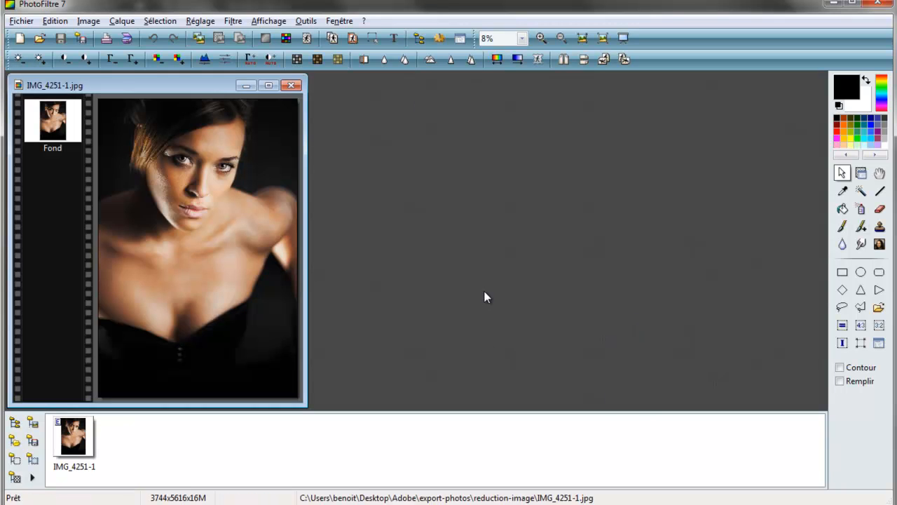
left_click_drag(147, 89, 399, 93)
Step: Resize the image to a height of 800 pixels, keeping the proportions and leaving resampling on Automatique
left_click(94, 29)
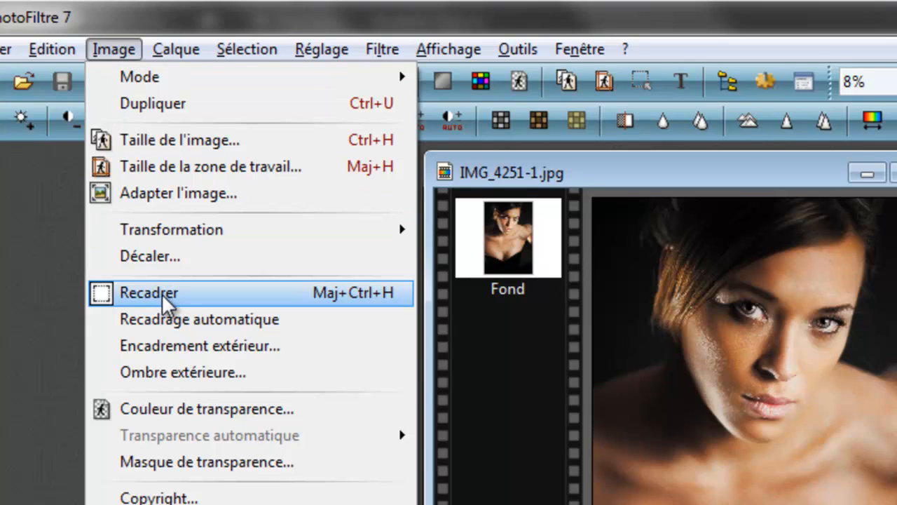
left_click(186, 144)
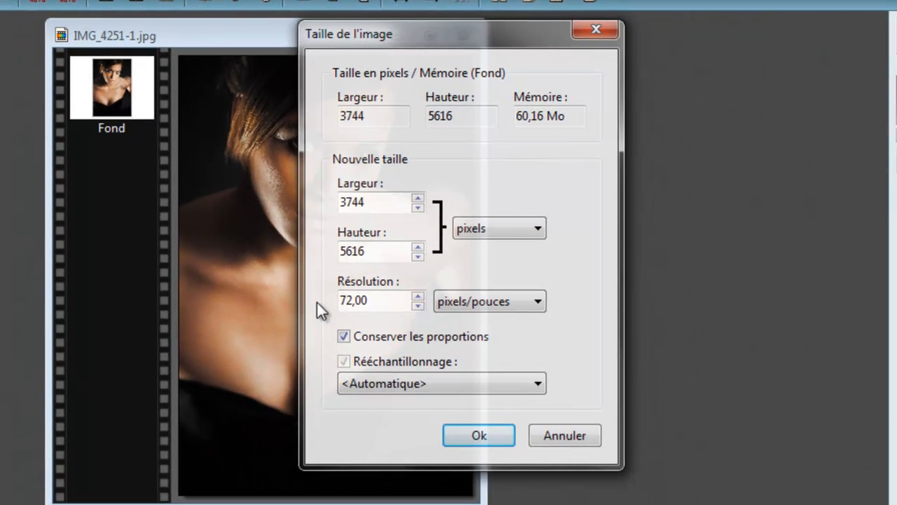
left_click(376, 204)
double_click(377, 204)
double_click(377, 247)
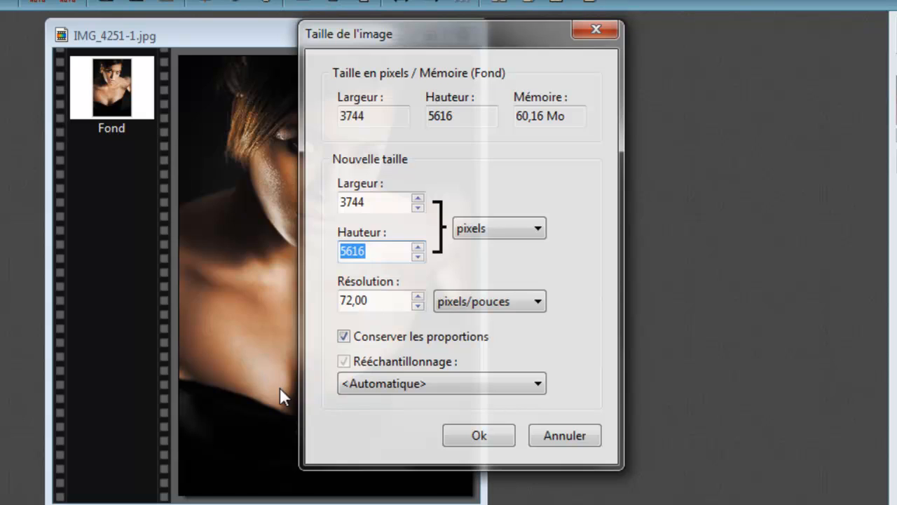
type("800")
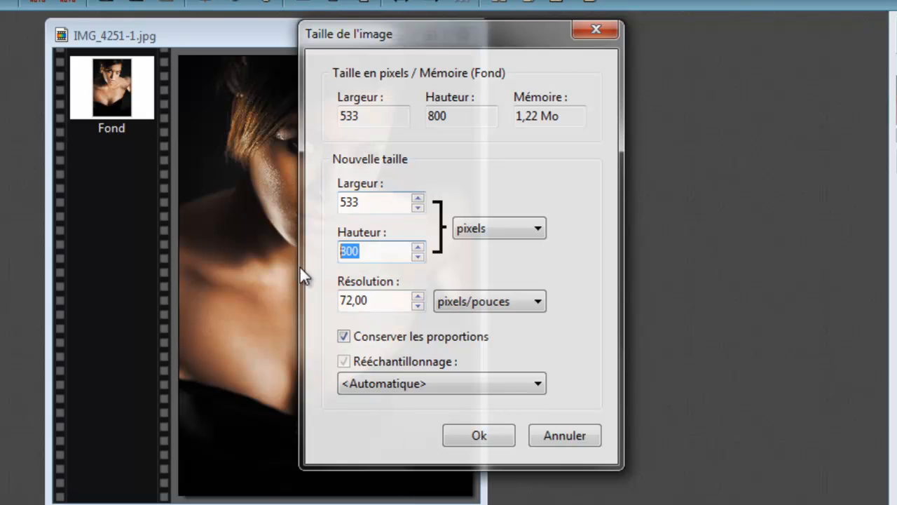
left_click(425, 380)
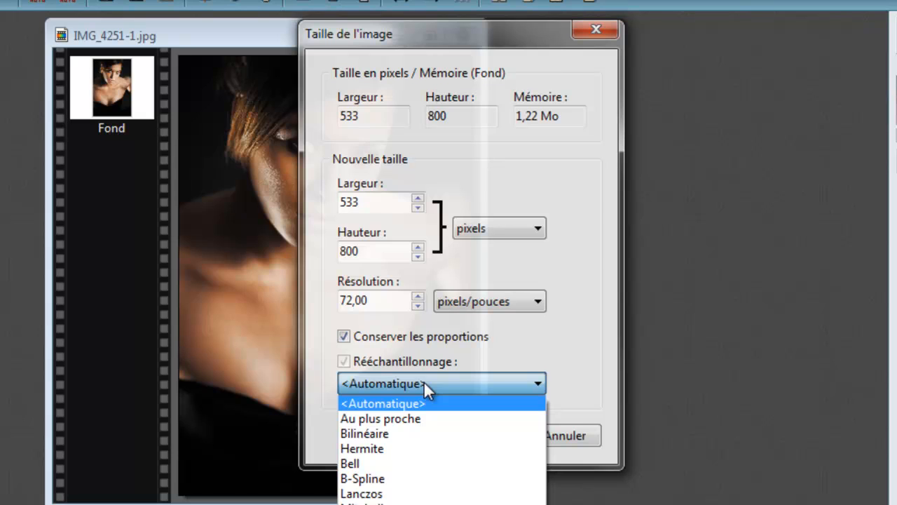
left_click(425, 401)
left_click(391, 387)
left_click(394, 388)
left_click(474, 432)
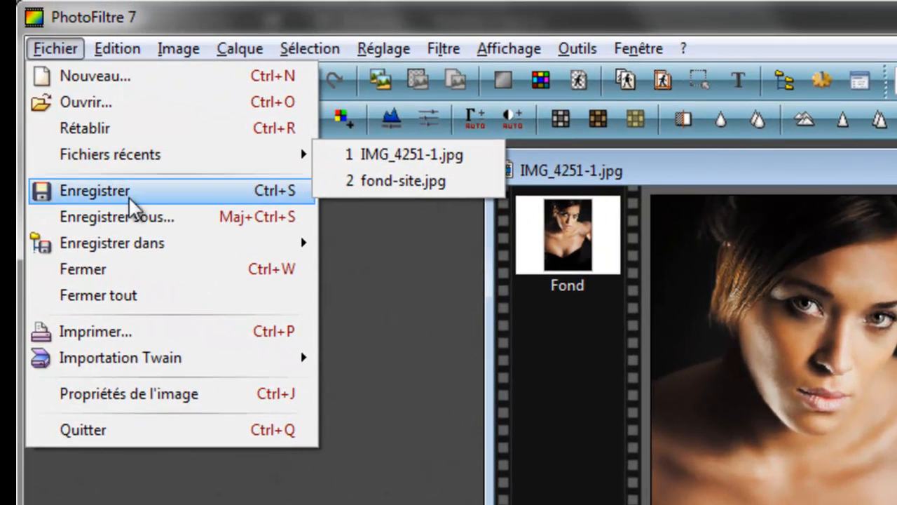
Step: Save the resized image as a separate JPEG named photofiltre in the reduction-image folder
left_click(144, 219)
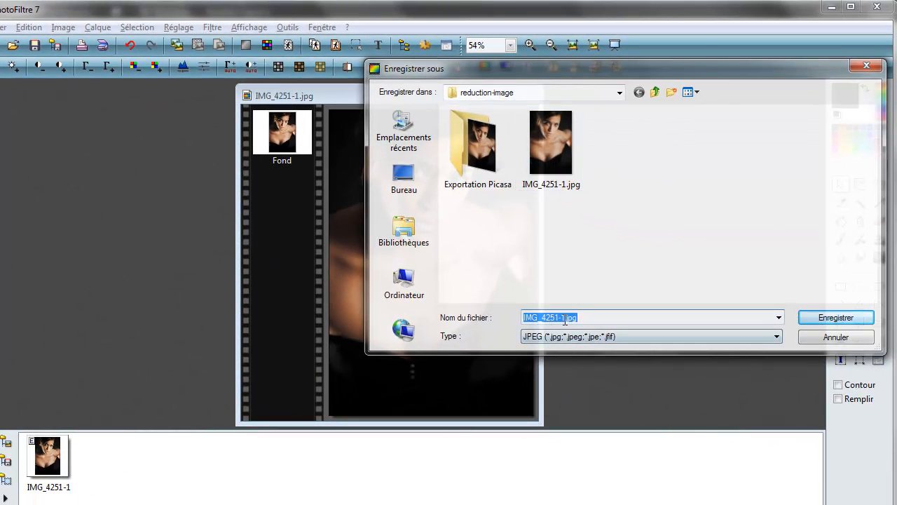
left_click(637, 352)
left_click_drag(564, 316, 414, 301)
type("photofiltre")
left_click(824, 317)
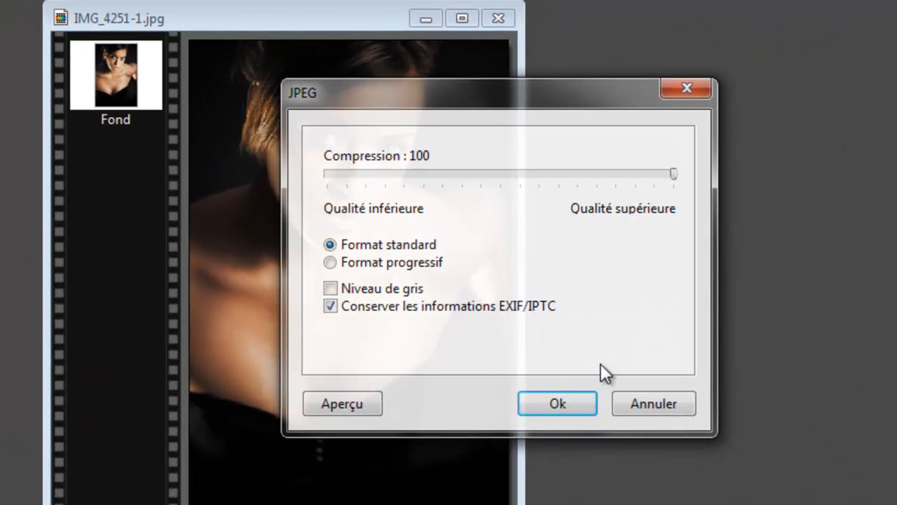
Step: Try a JPEG compression value of 80, save at 100 instead, and check photofiltre.jpg in its folder
left_click_drag(675, 173, 598, 173)
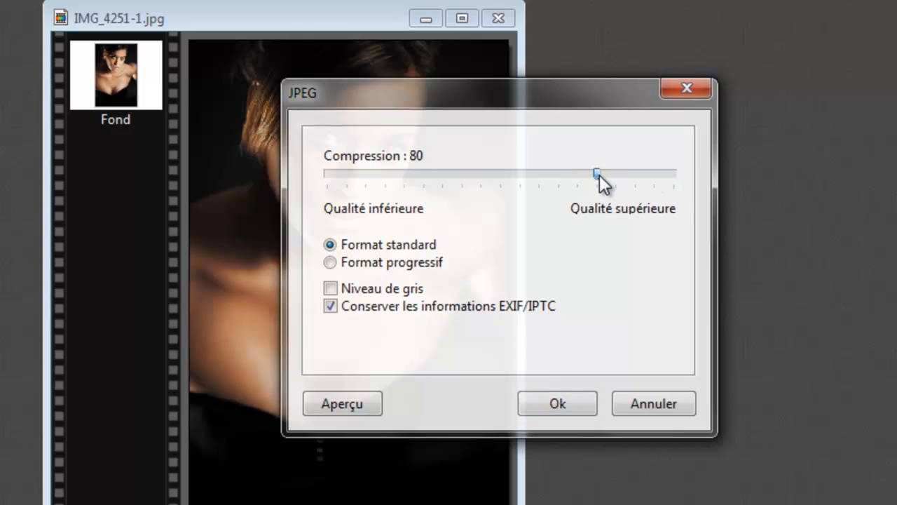
left_click_drag(600, 181, 689, 184)
left_click(557, 405)
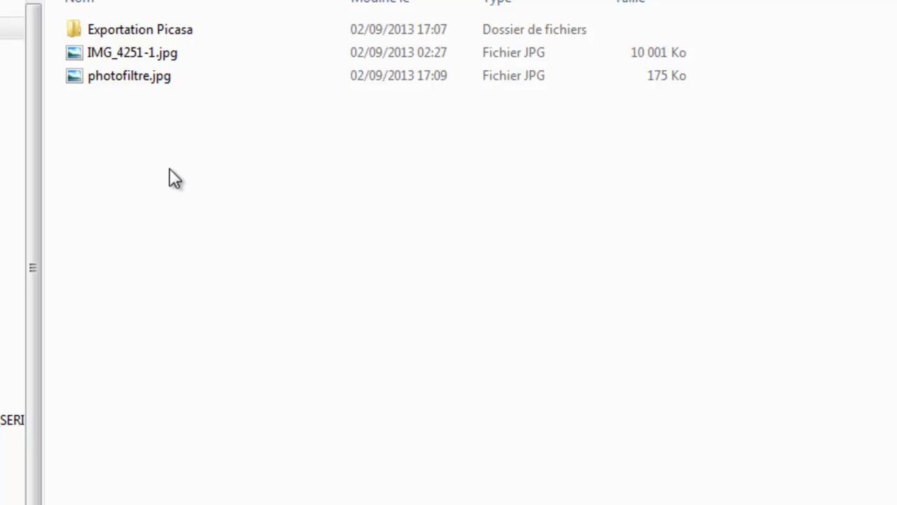
left_click(140, 82)
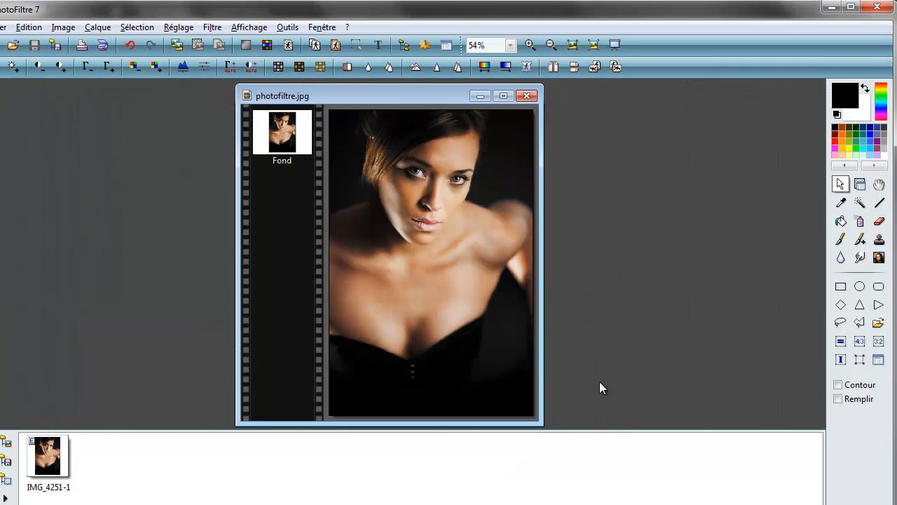
Step: Close PhotoFiltre, switch to Paint.NET and open IMG_4251-1.jpg from the reduction-image folder
left_click(876, 7)
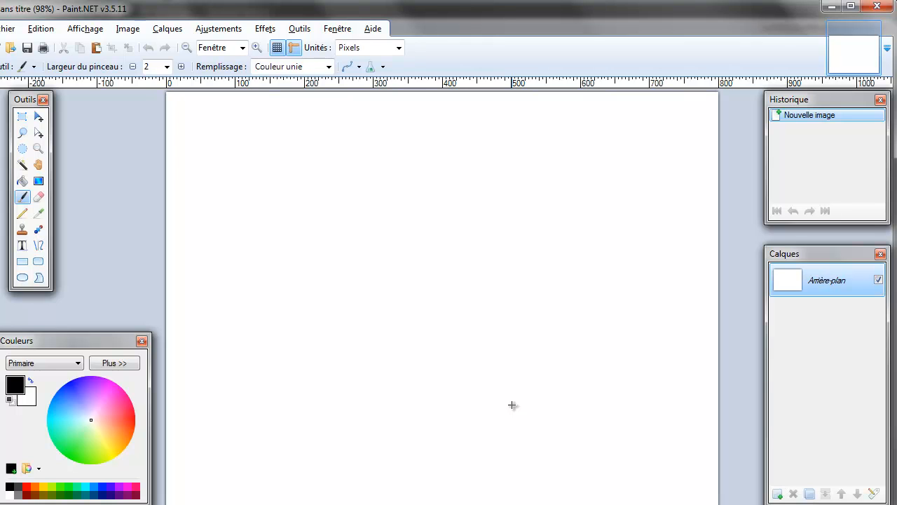
key("ctrl+o")
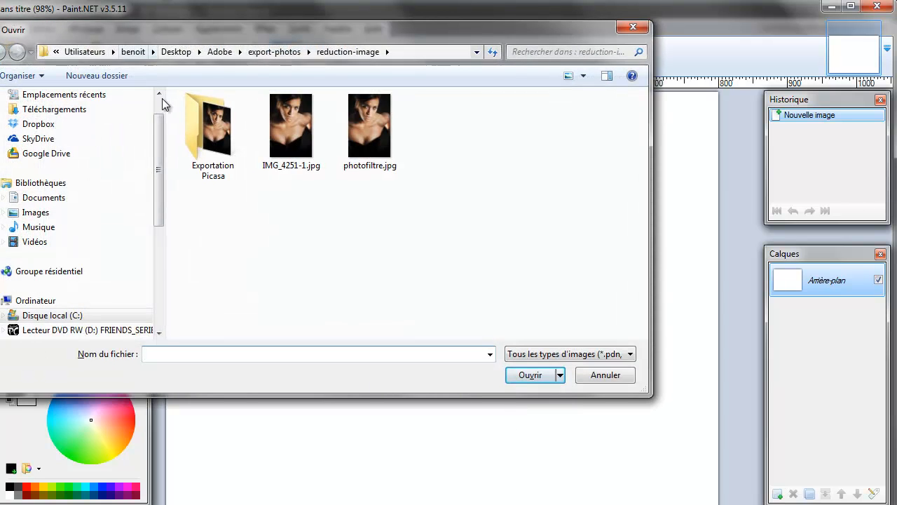
left_click(294, 128)
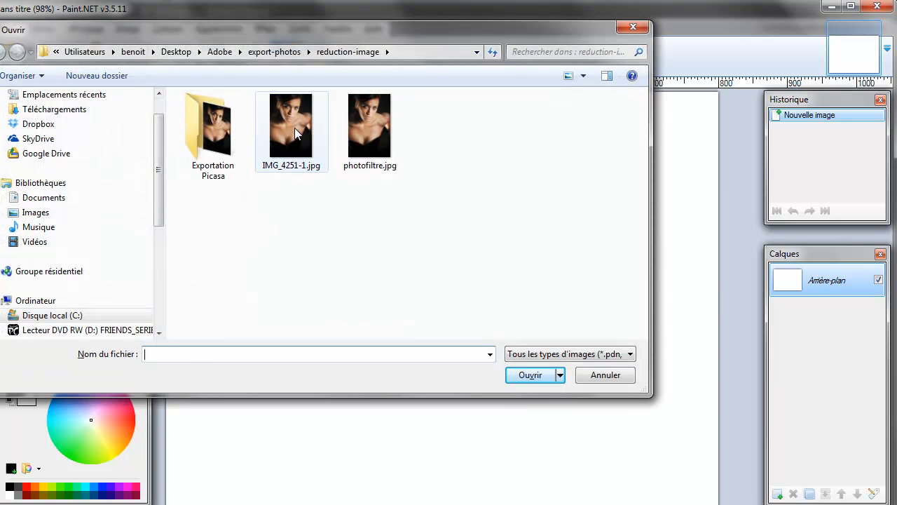
left_click(512, 377)
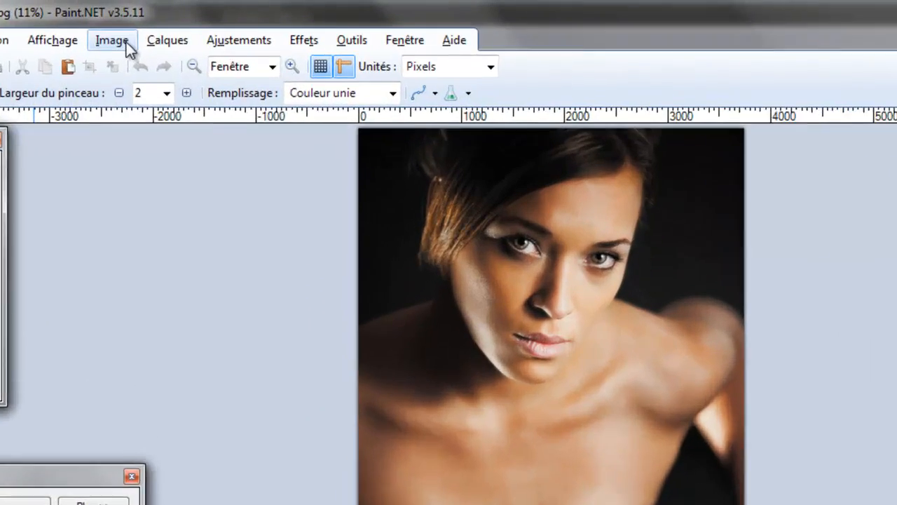
Step: Resize the photo to a height of 1000 pixels with the proportions kept and best-quality resampling
left_click(155, 28)
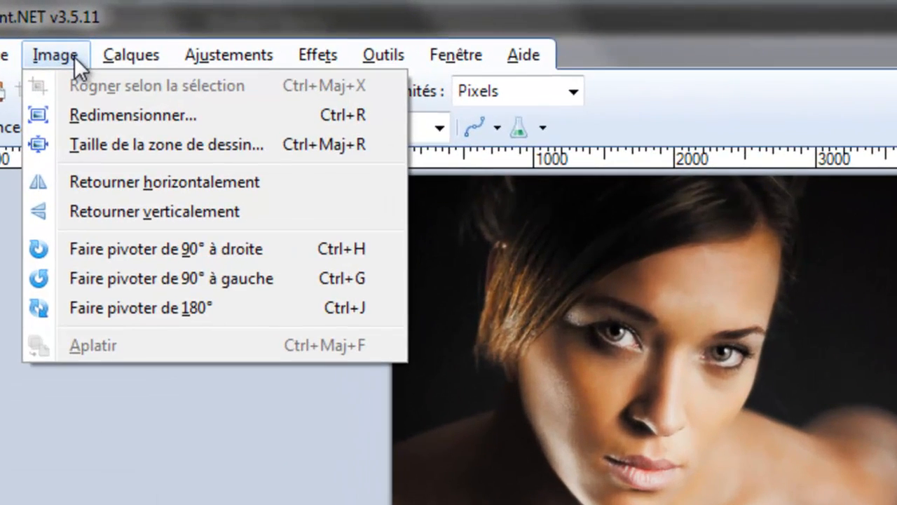
left_click(91, 114)
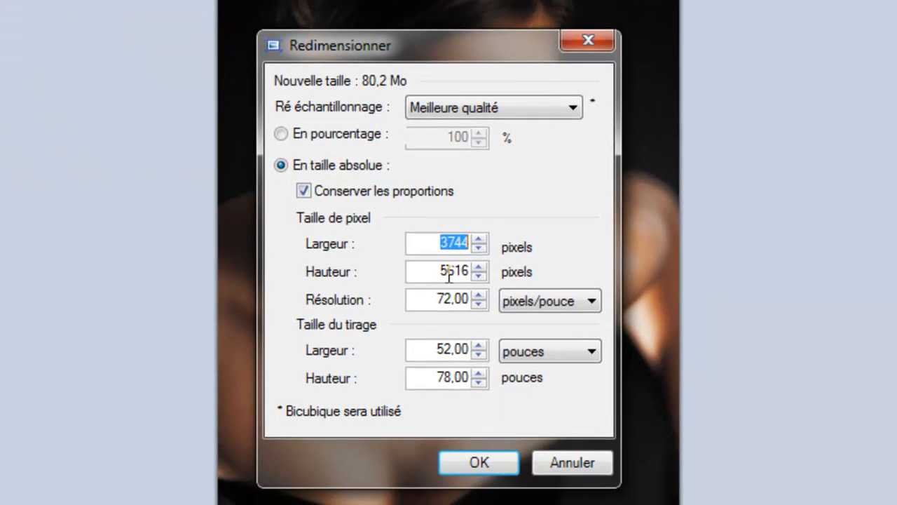
double_click(436, 268)
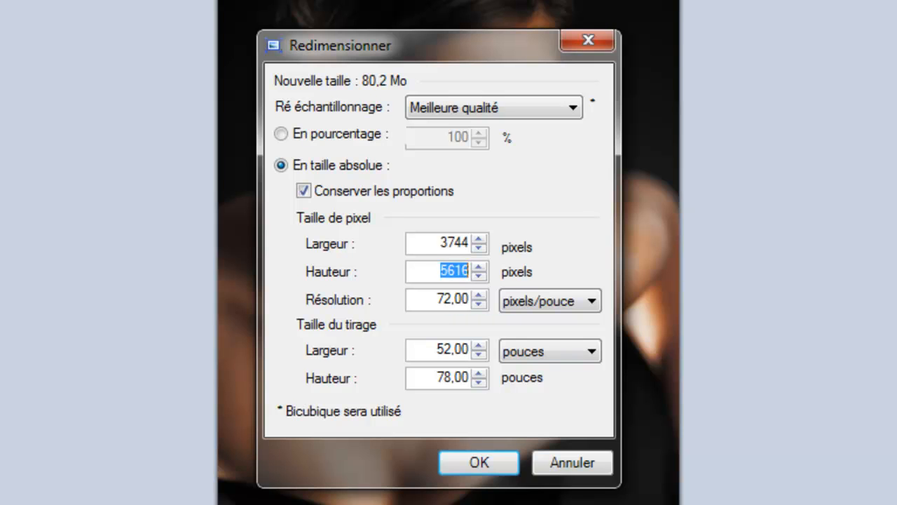
type("1000")
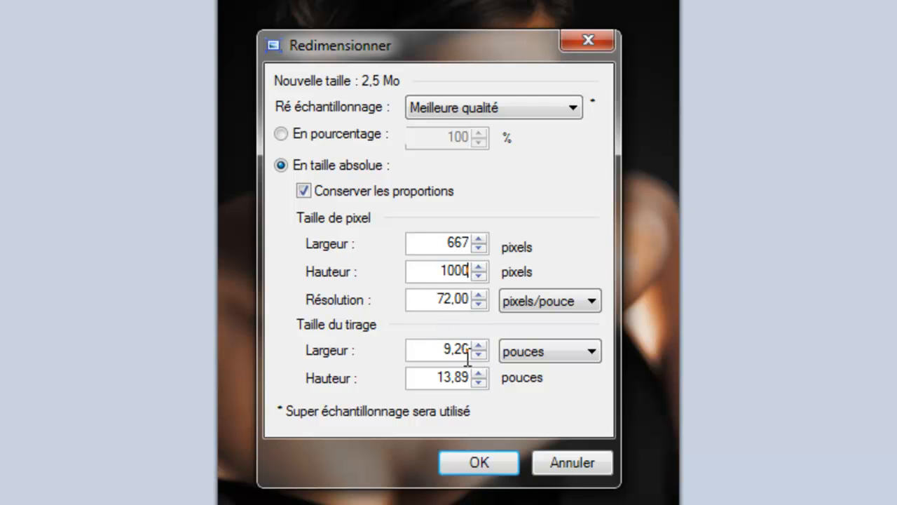
left_click_drag(434, 300, 486, 367)
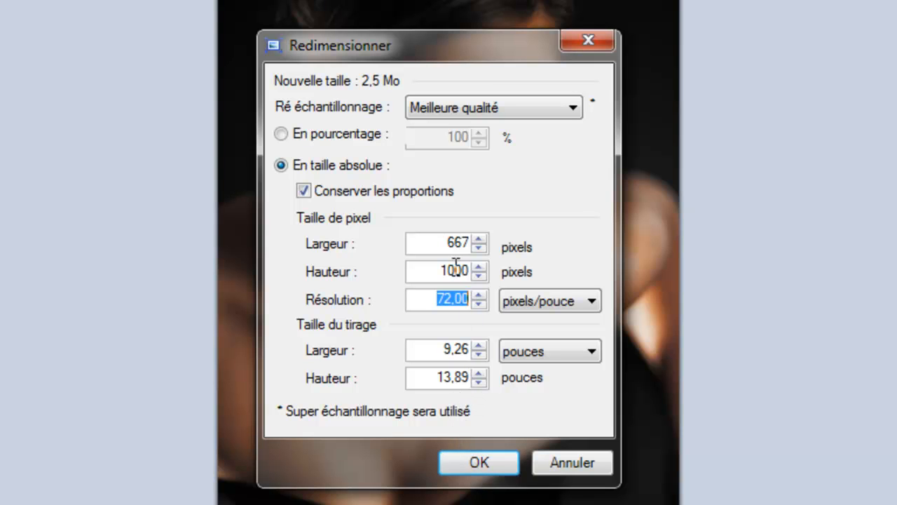
left_click(485, 461)
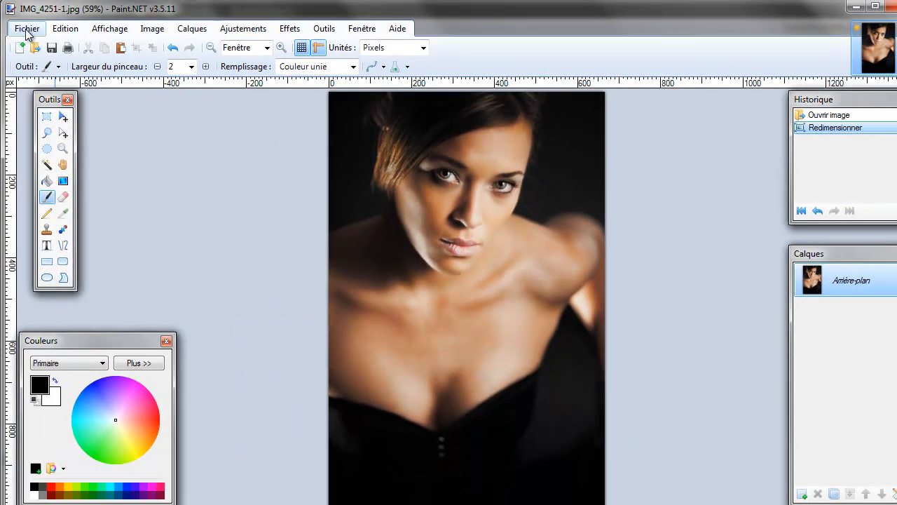
Step: Save the resized photo under the new name paint.jpg in the reduction-image folder
left_click(27, 31)
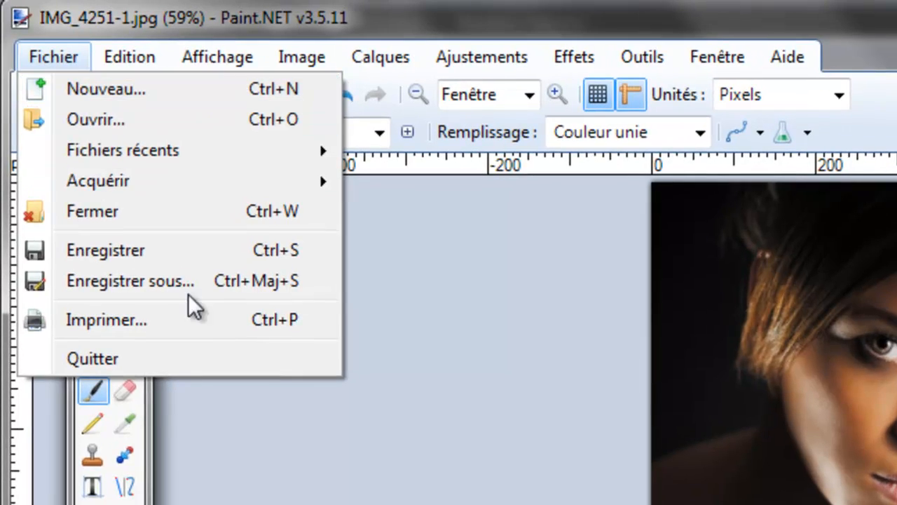
left_click(172, 278)
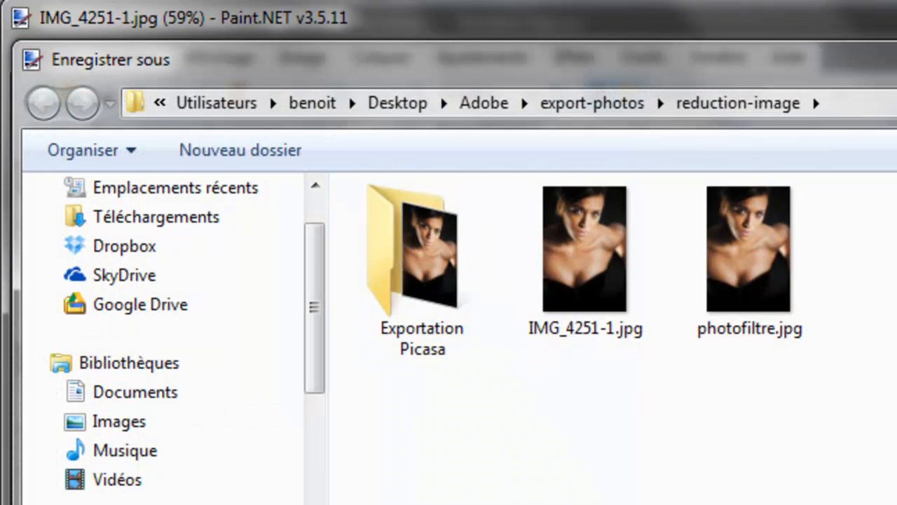
key("Delete")
key("Delete")
key("Delete")
key("Delete")
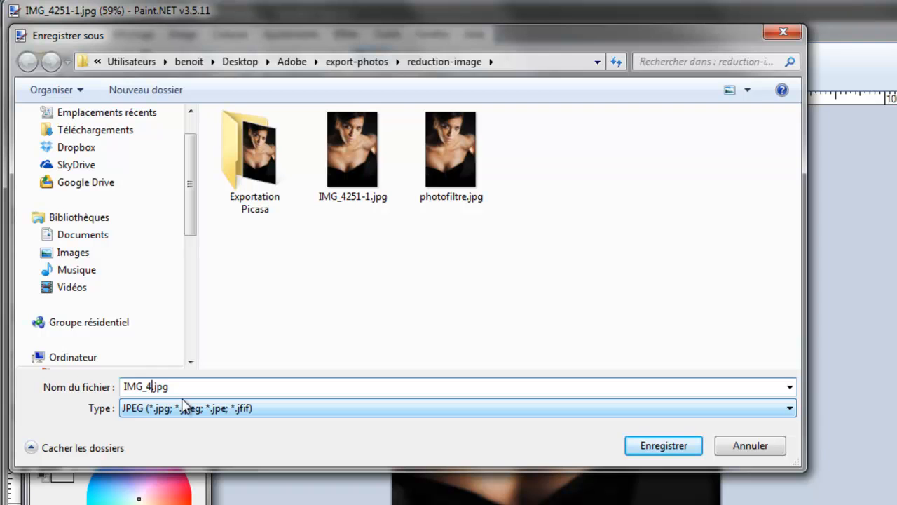
key("BackSpace")
key("BackSpace")
key("BackSpace")
key("BackSpace")
key("BackSpace")
type("paint")
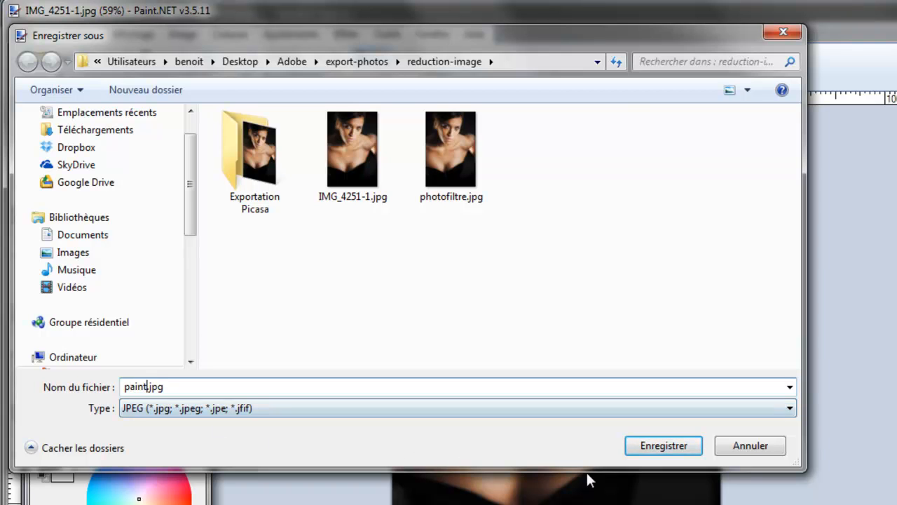
left_click(640, 443)
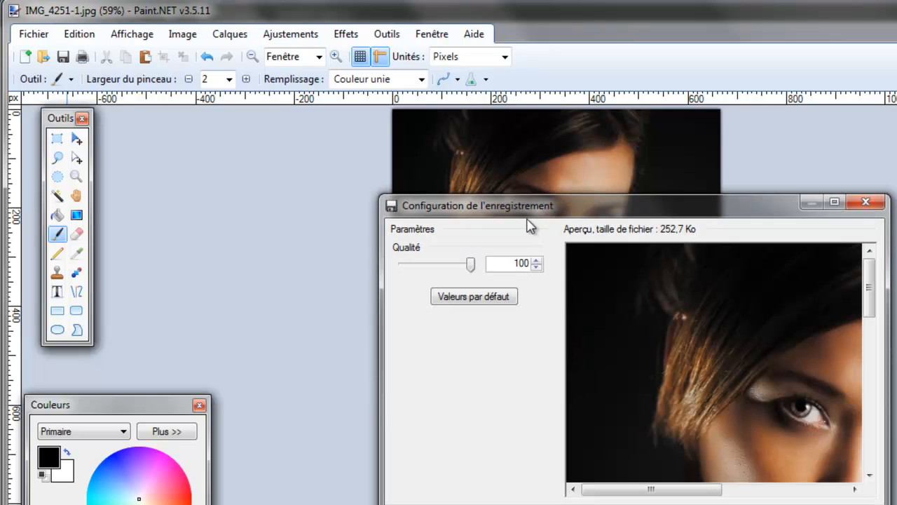
Step: Preview the JPEG at quality 4 and 80, and save it at quality 100
left_click_drag(526, 212, 436, 159)
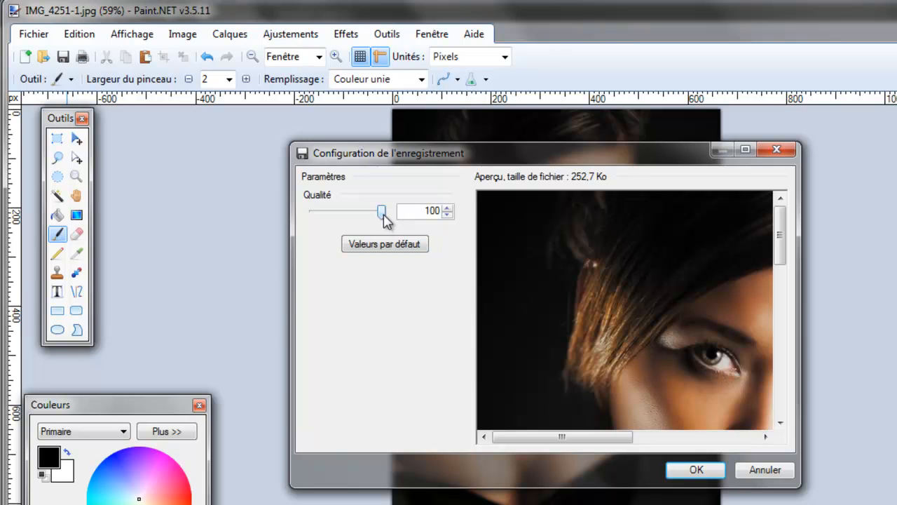
left_click_drag(381, 212, 315, 213)
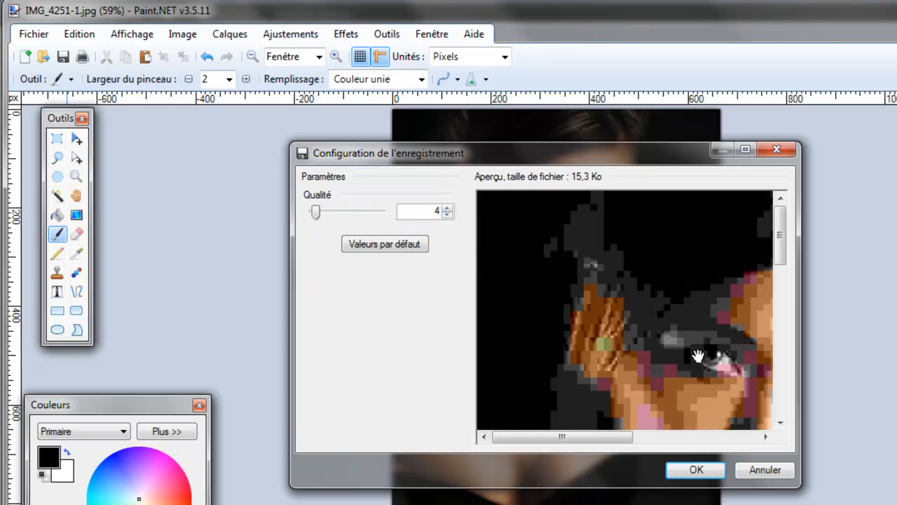
left_click_drag(315, 213, 370, 220)
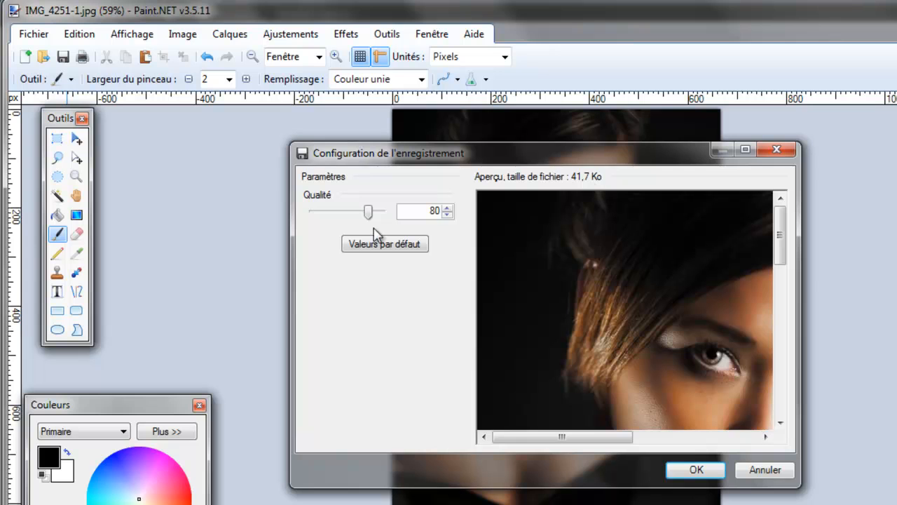
left_click_drag(368, 211, 392, 212)
left_click(697, 473)
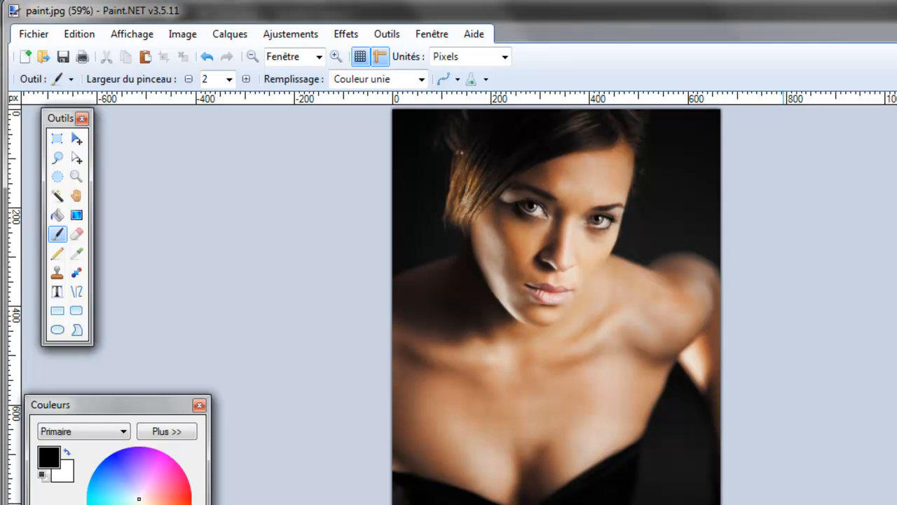
Step: Switch to the reduction-image folder and compare the file sizes of paint.jpg and photofiltre.jpg
key("alt+Tab")
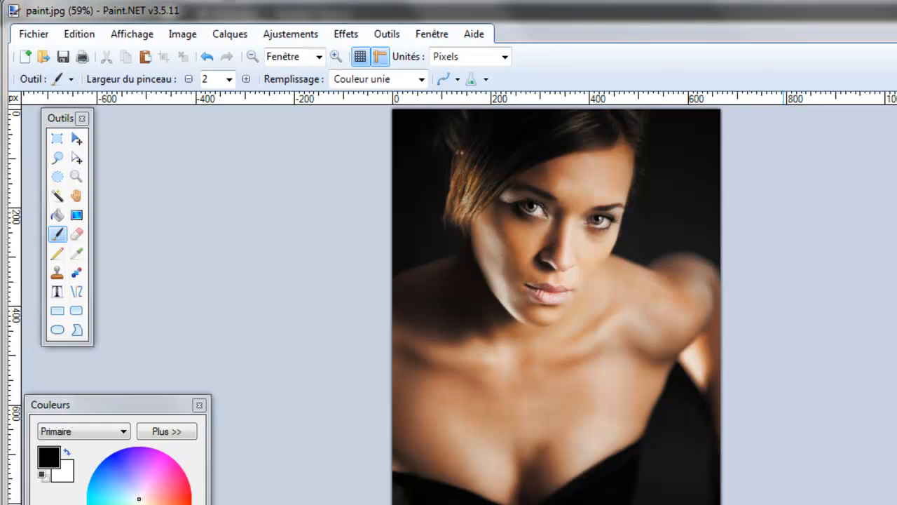
left_click(354, 177)
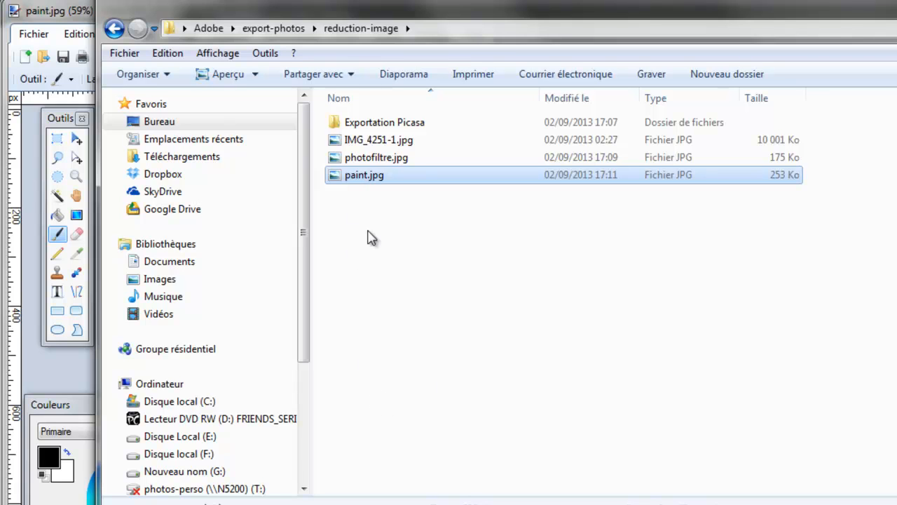
left_click(350, 159)
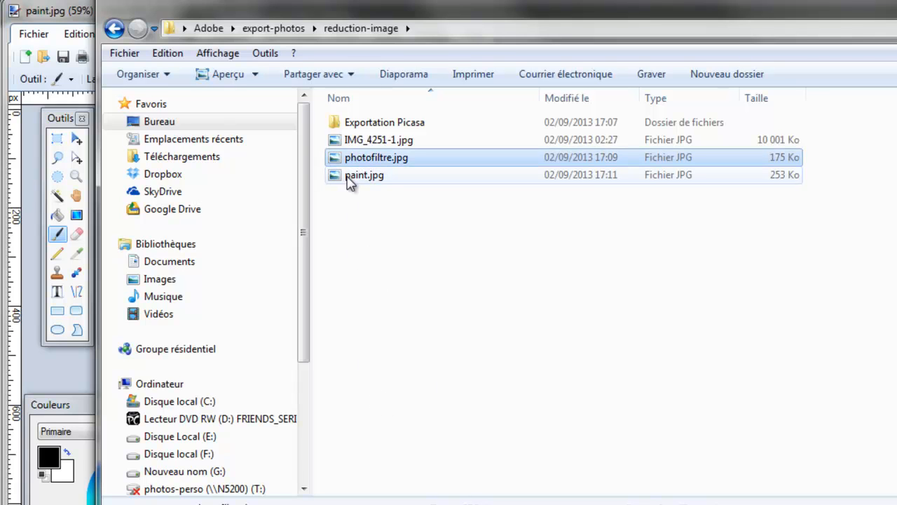
left_click(349, 177)
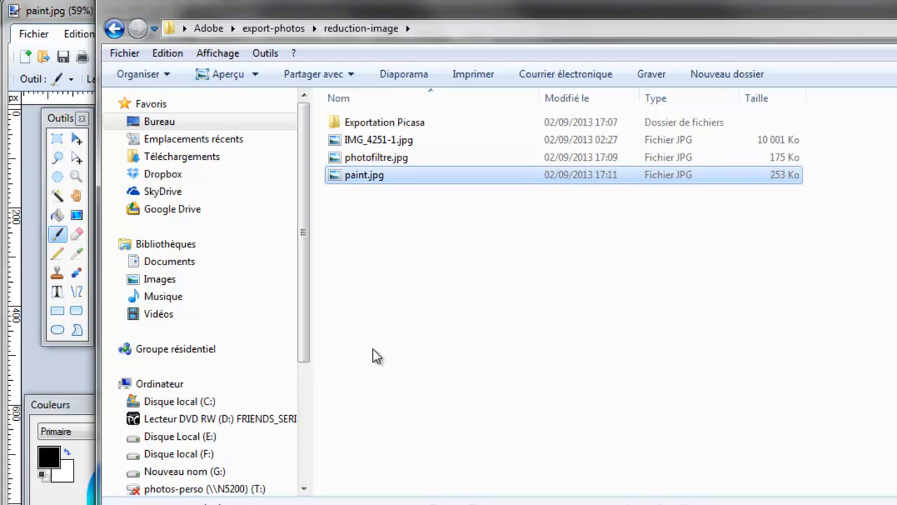
left_click(352, 163)
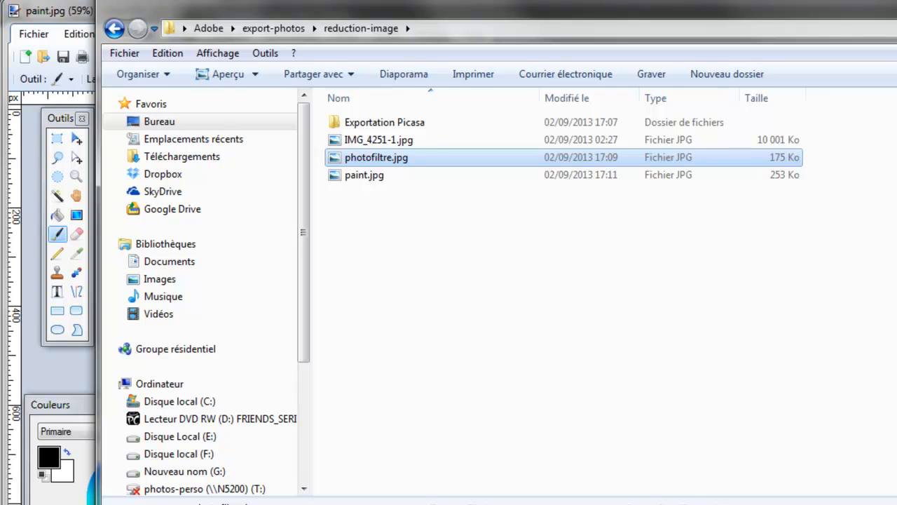
Step: Switch back to Paint.NET and resize the full-size photo to a height of 800 pixels
left_click(350, 504)
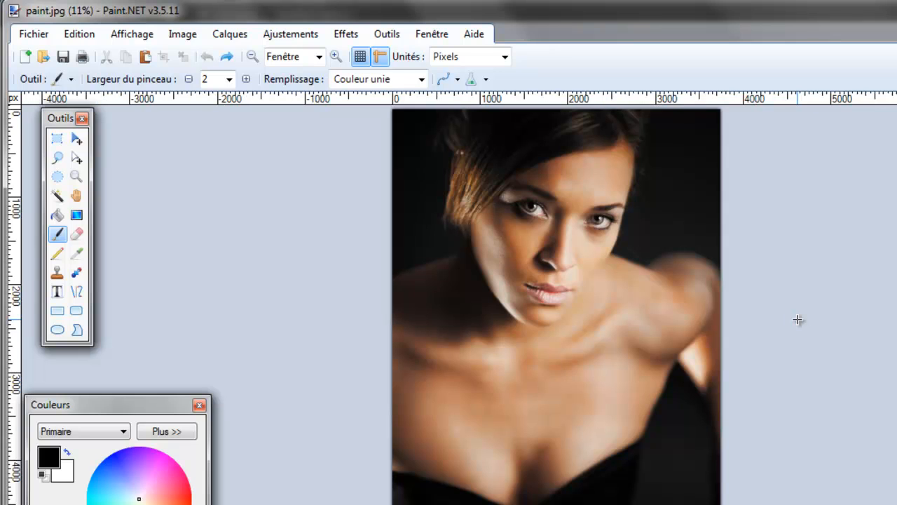
left_click(179, 33)
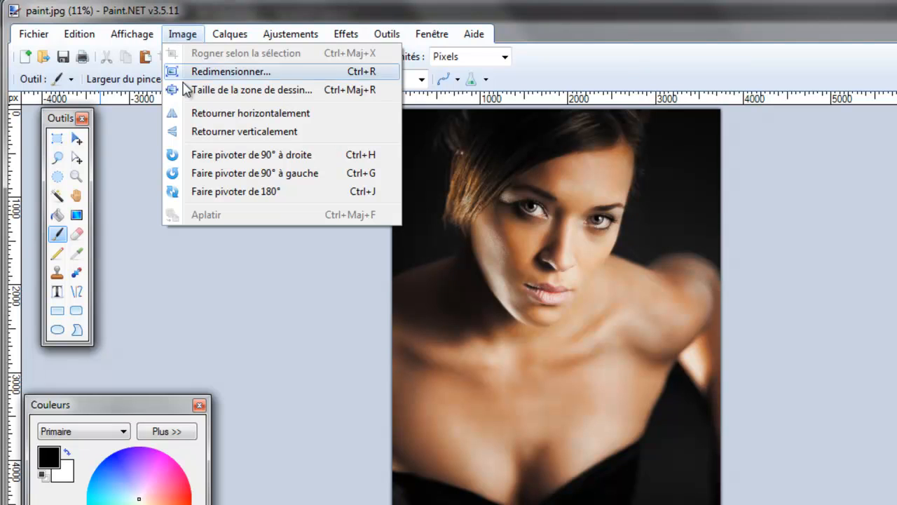
left_click(260, 171)
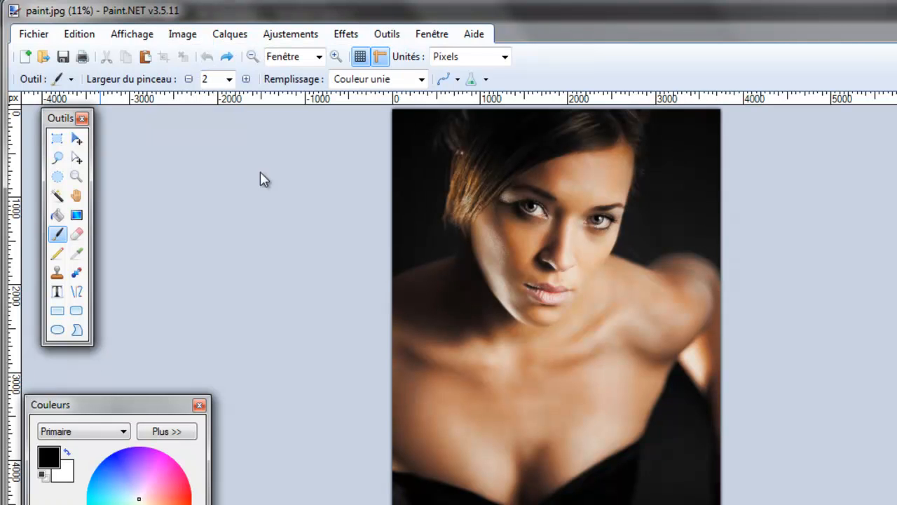
double_click(548, 324)
type("800")
left_click(576, 461)
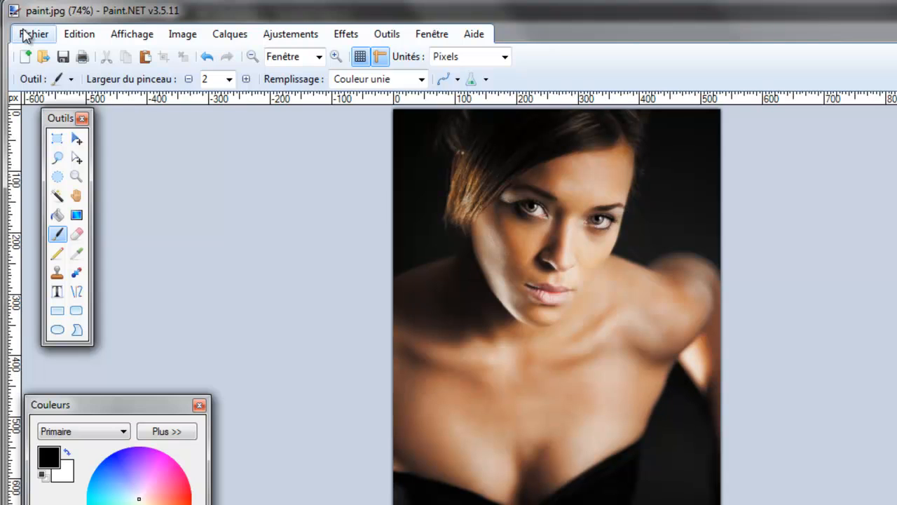
Step: Save the resized photo as paint.jpg in the reduction-image folder, replacing the existing file, at JPEG quality 100
left_click(25, 35)
left_click(73, 168)
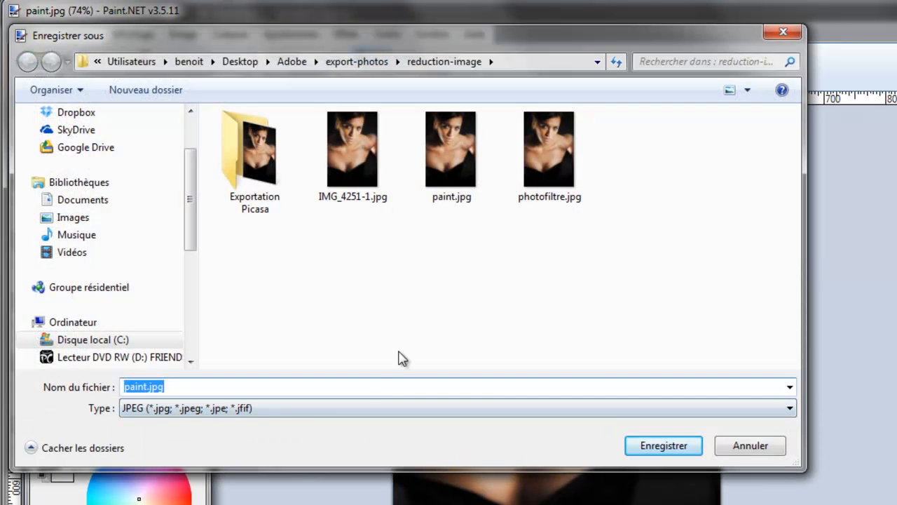
key("Return")
left_click(822, 338)
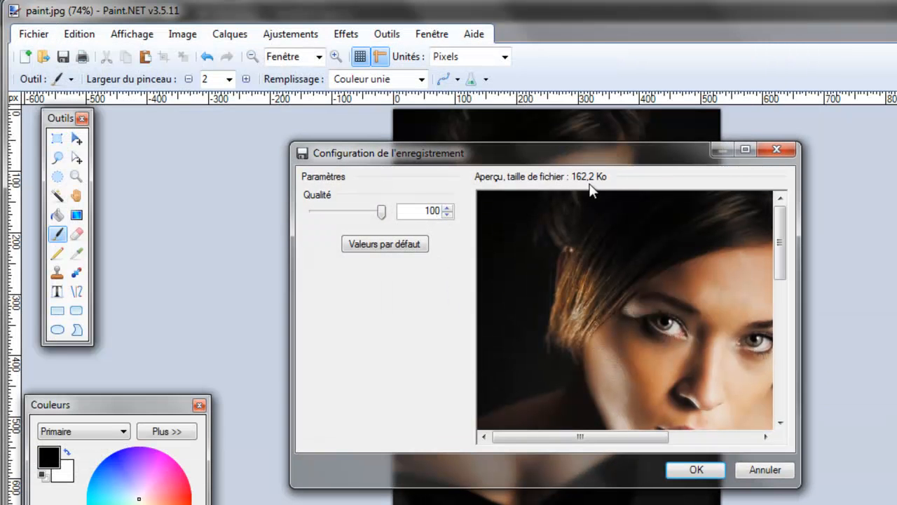
left_click(691, 470)
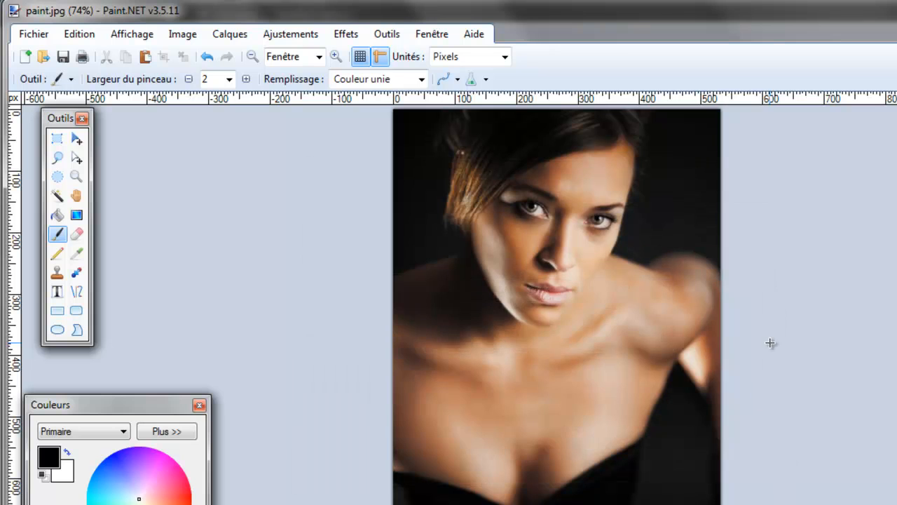
Step: Switch to the reduction-image folder, check the file size of paint.jpg and view the picture in the image viewer
key("alt+Tab")
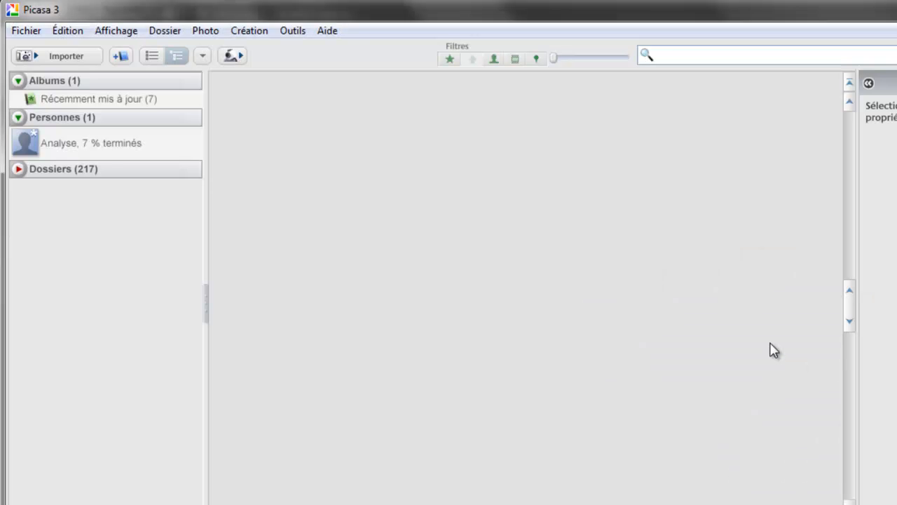
key("alt+Tab")
key("alt+Tab")
key("alt+Tab")
key("alt+Tab")
key("alt+Tab")
key("alt+Tab")
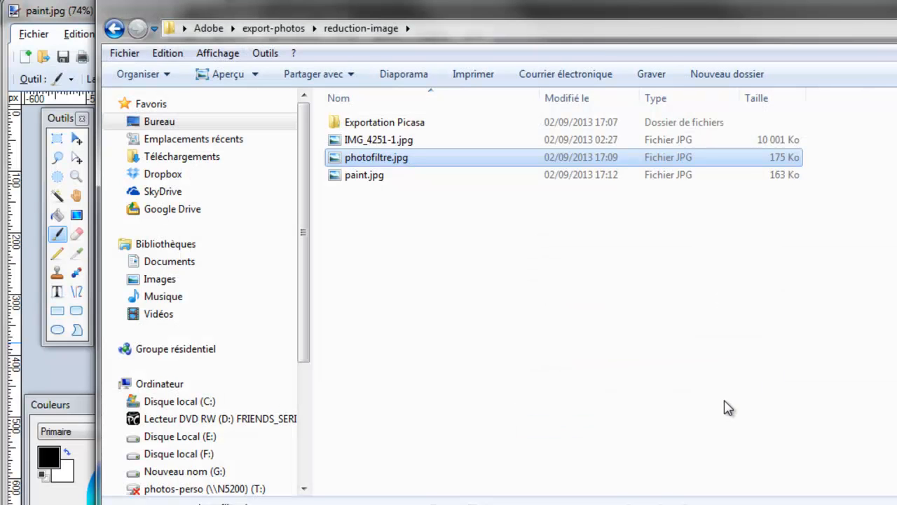
left_click(338, 175)
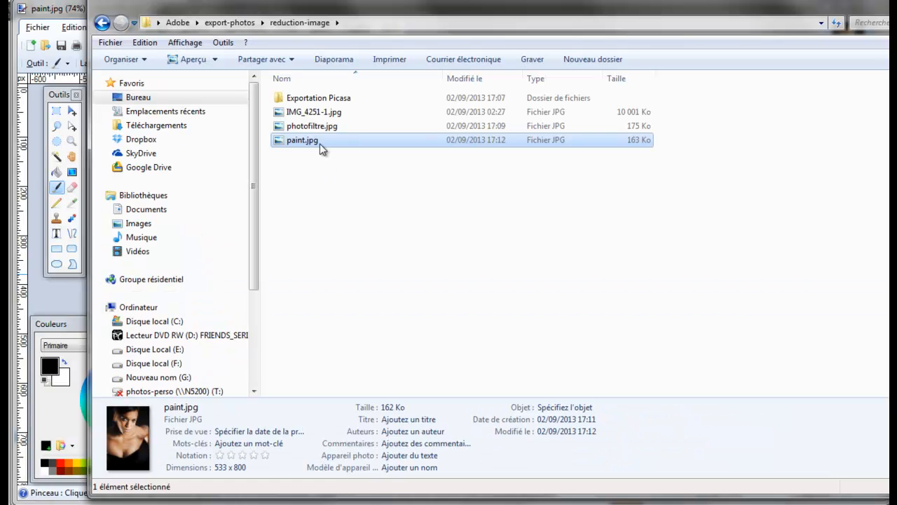
double_click(288, 140)
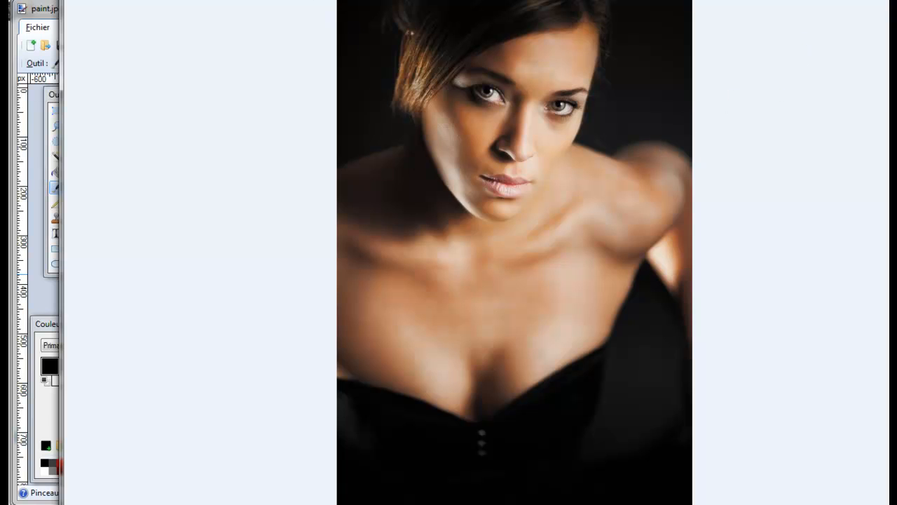
left_click(889, 4)
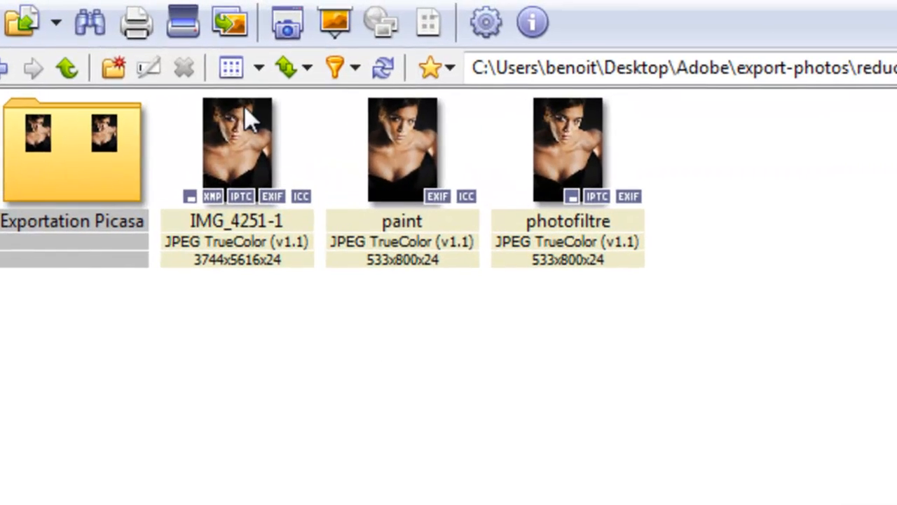
Step: Open the multiple conversion of IMG_4251-1.jpg in XnView and add the Redimensionner transformation to it
left_click(268, 55)
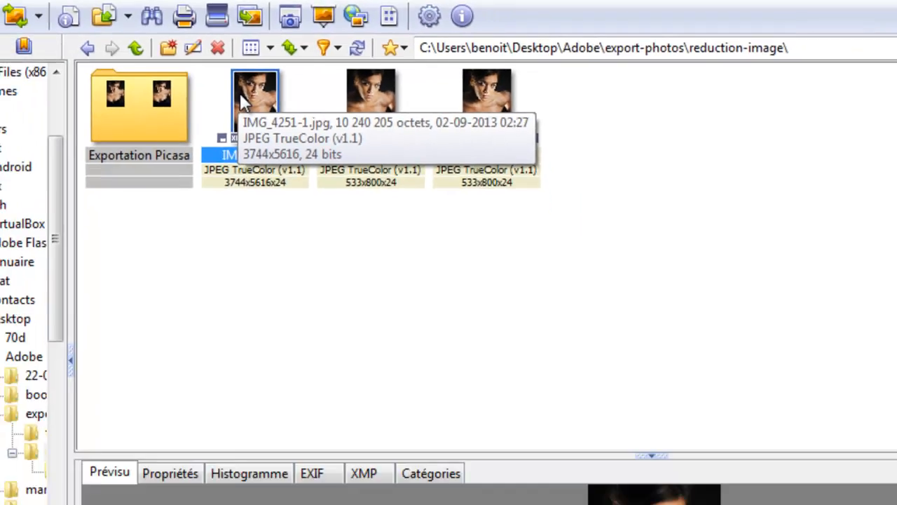
right_click(217, 136)
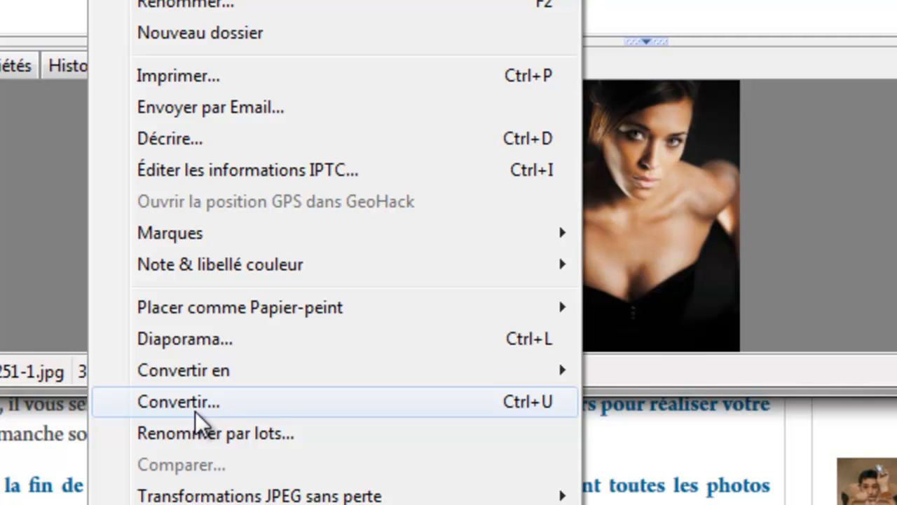
left_click(204, 405)
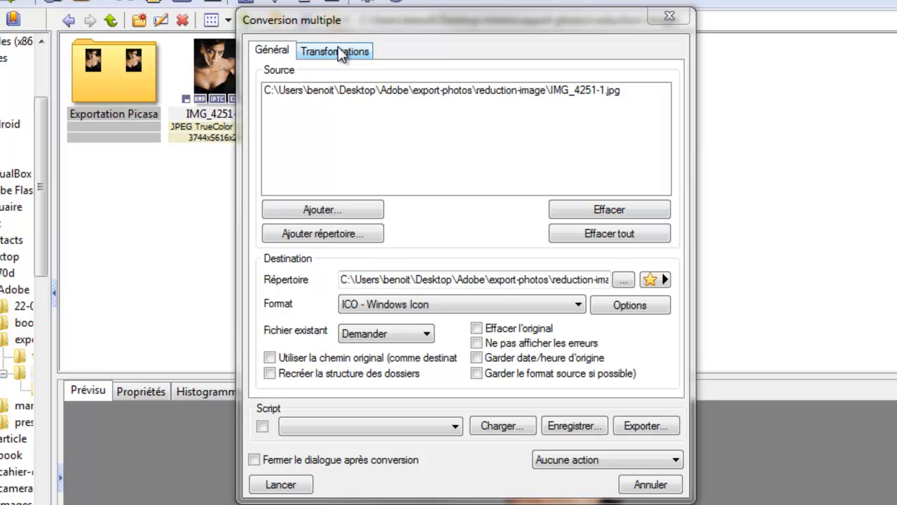
left_click(338, 52)
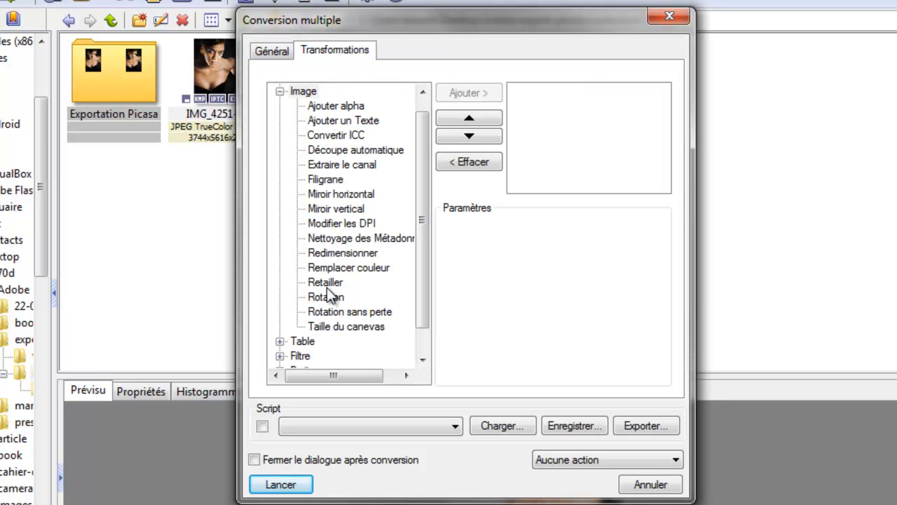
left_click(347, 252)
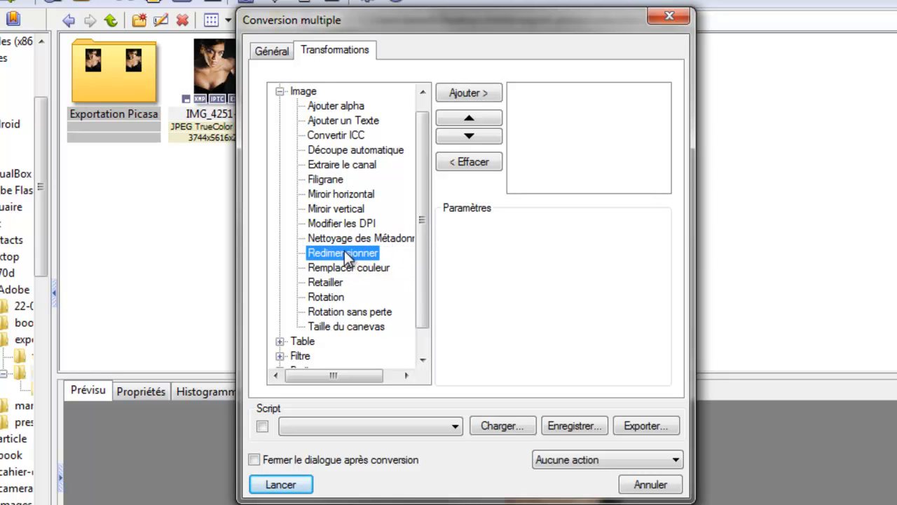
left_click(459, 97)
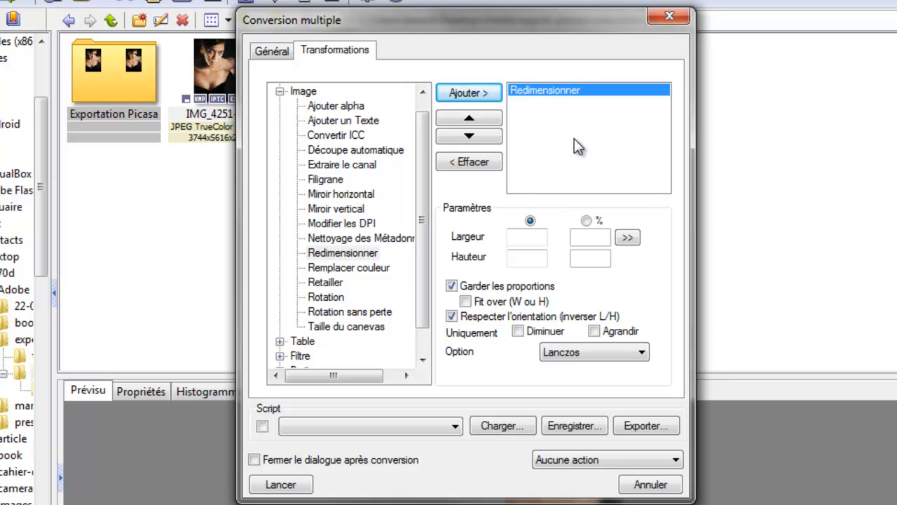
Step: Set the height of the Redimensionner transformation to 800, leaving the width empty and the proportions kept
left_click(515, 261)
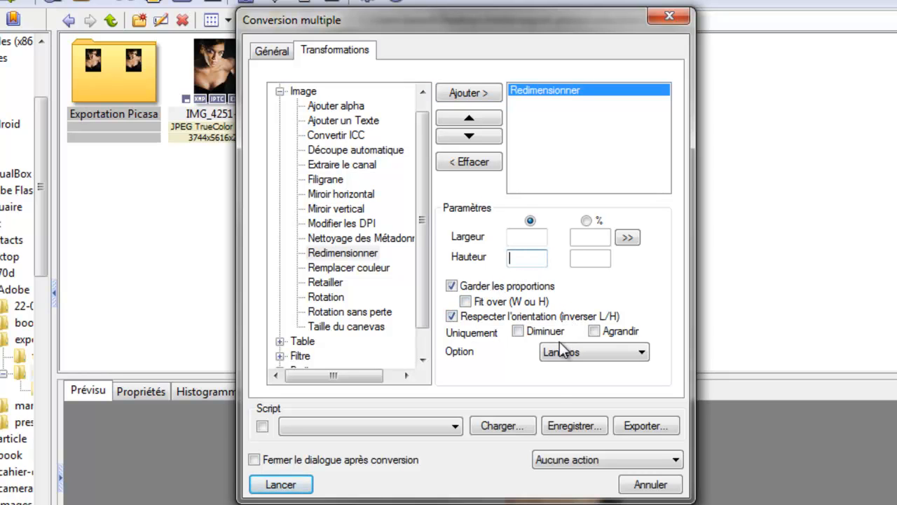
type("800")
left_click(515, 237)
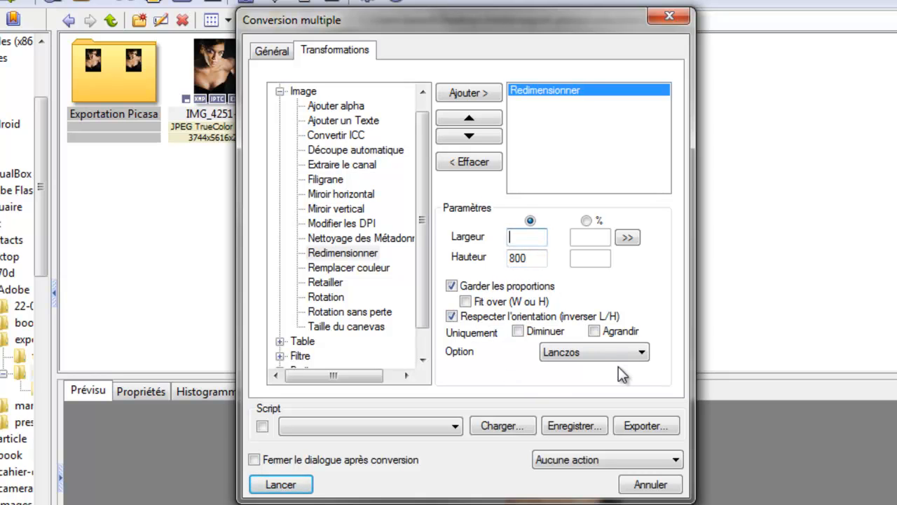
double_click(539, 258)
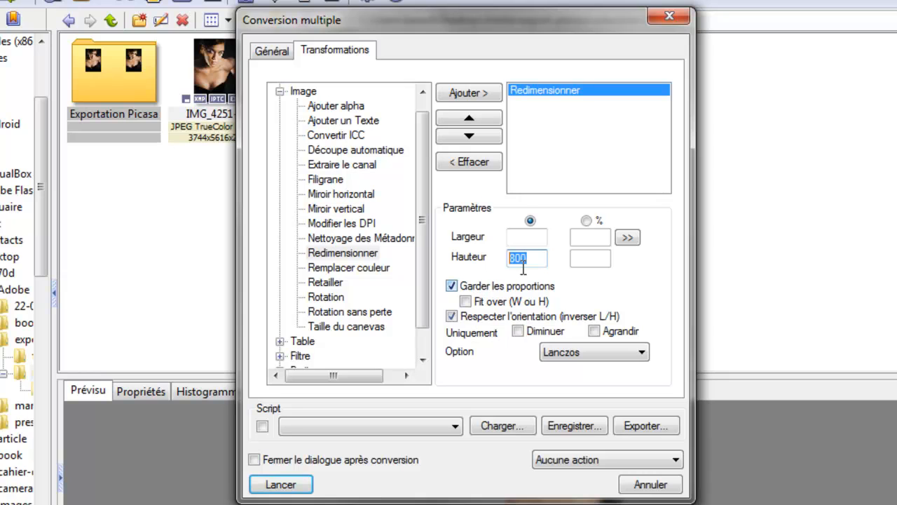
left_click(544, 237)
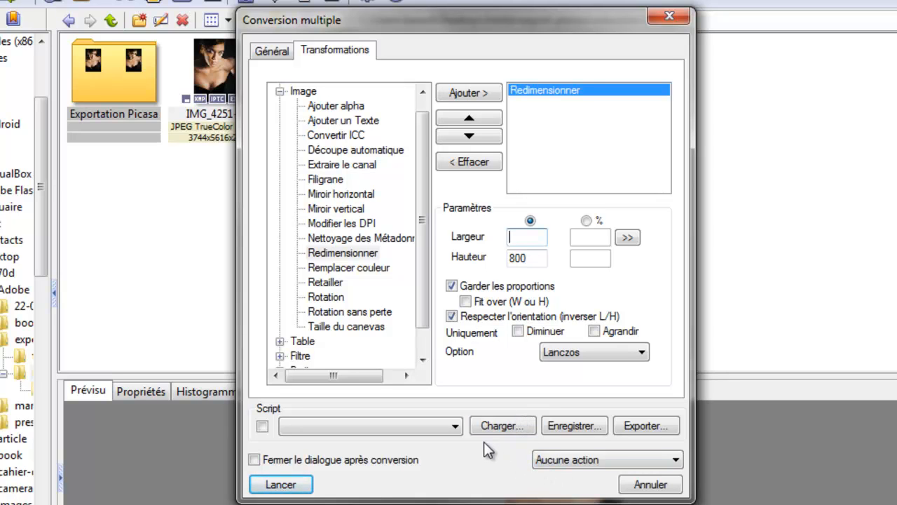
left_click(572, 96)
Step: Confirm the conversion's destination folder with the original-path option off, and set the output format to JPG - JPEG / JFIF
left_click(276, 53)
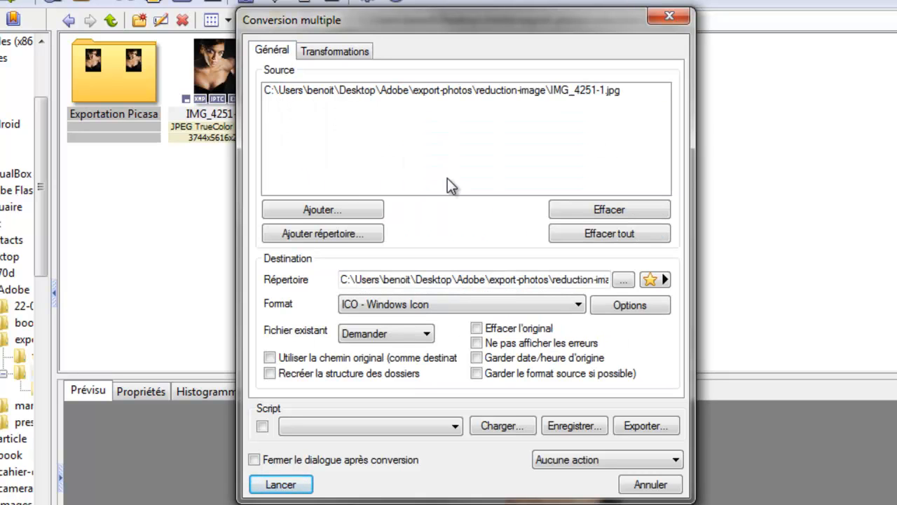
left_click(270, 358)
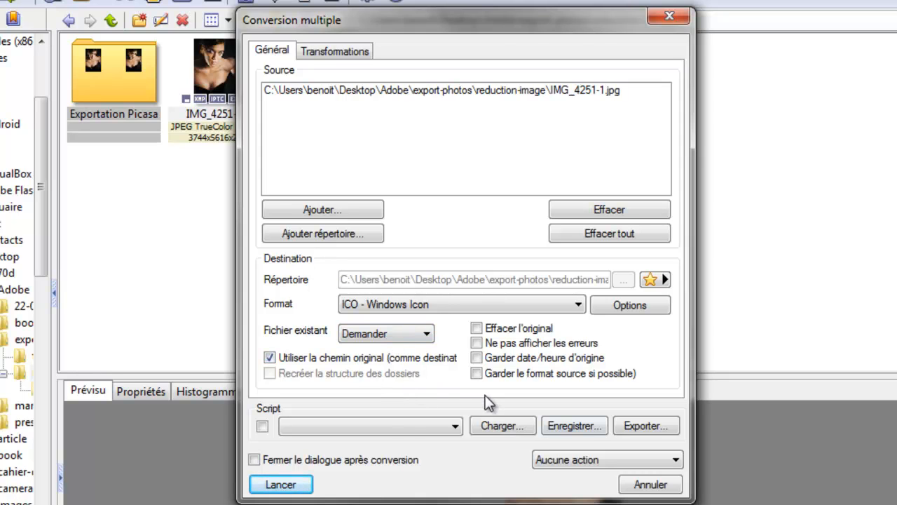
left_click(397, 356)
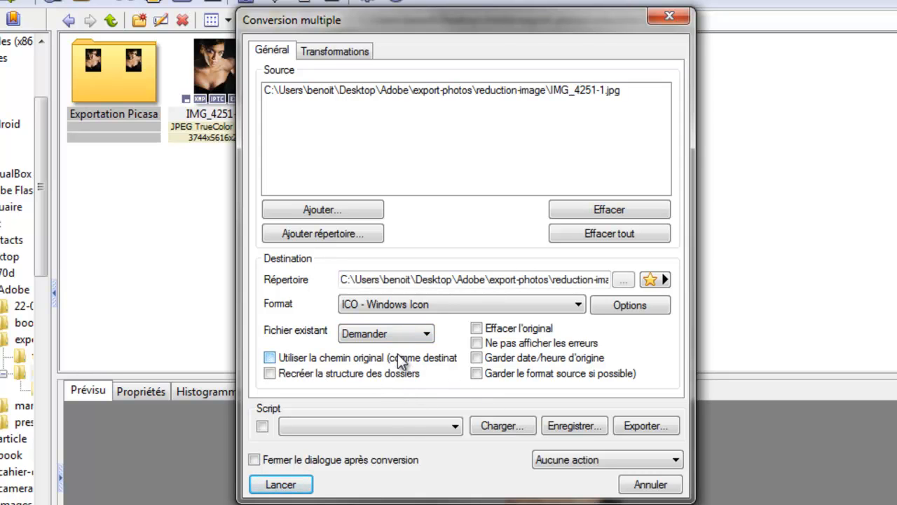
left_click(622, 279)
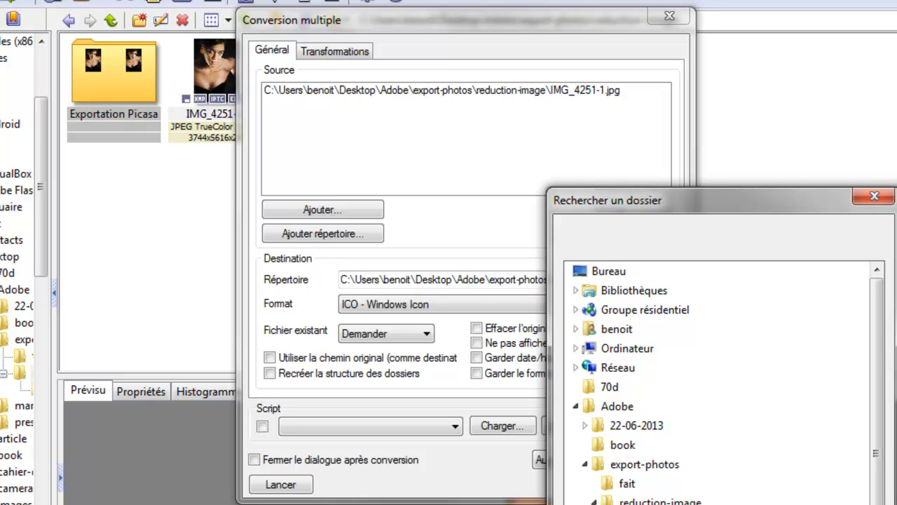
key("Return")
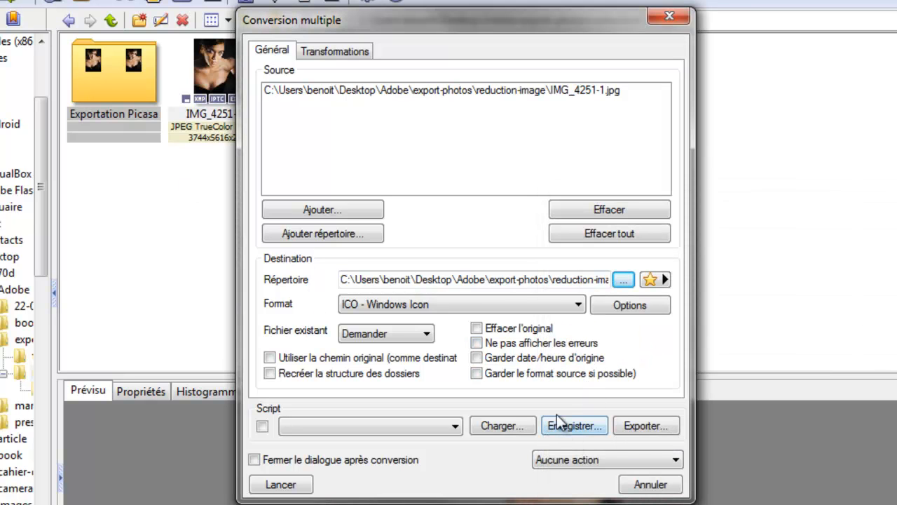
left_click(502, 304)
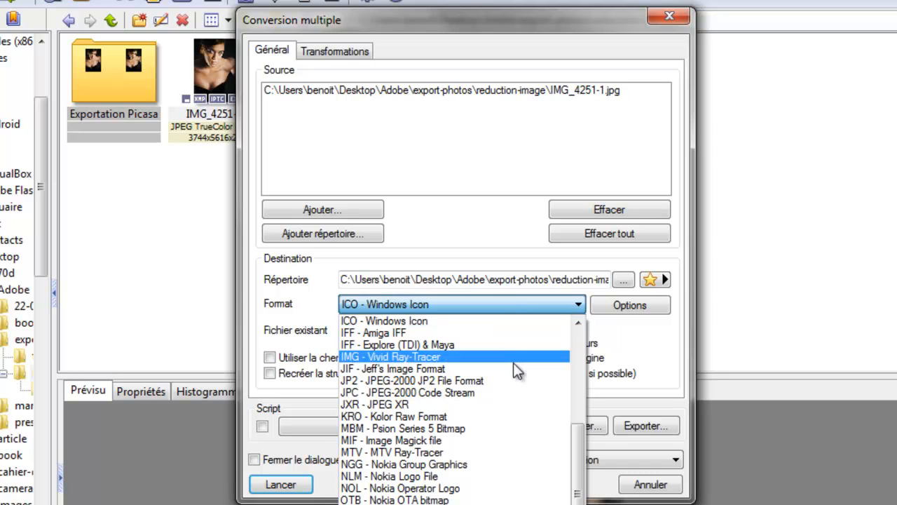
scroll(513, 365, "up", 6)
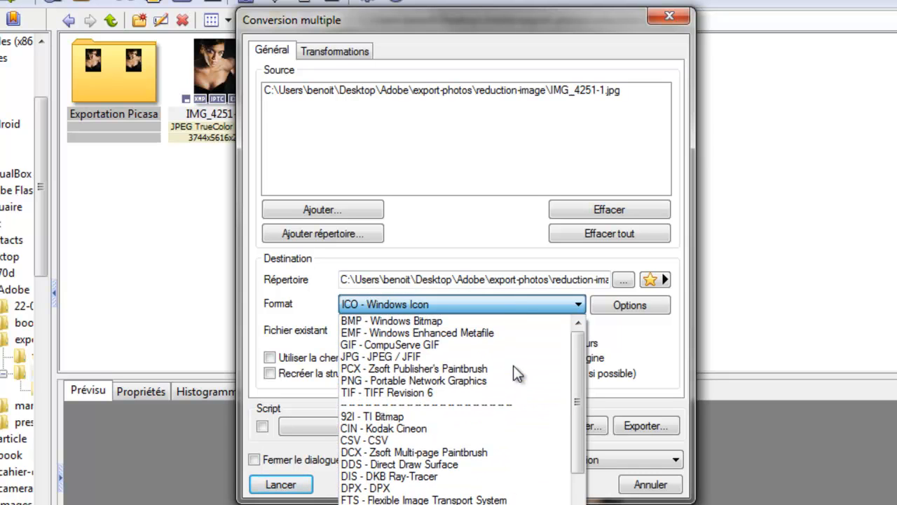
left_click(447, 354)
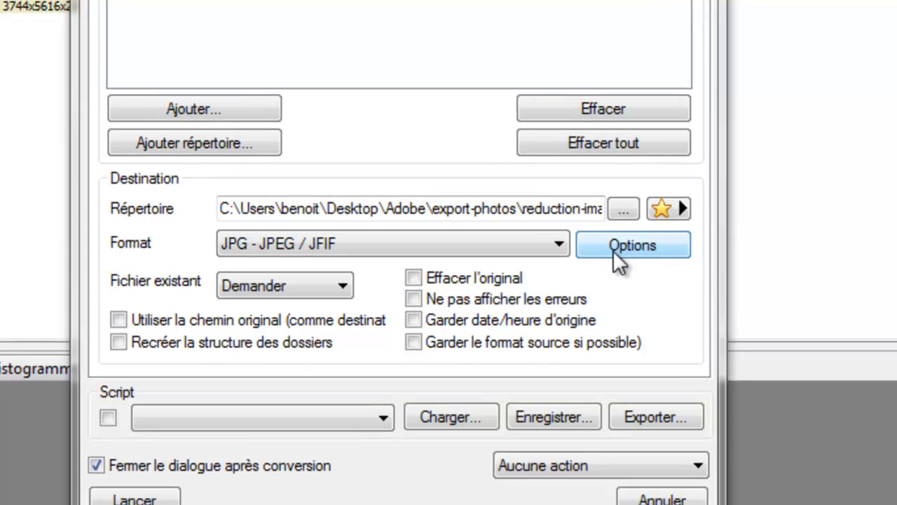
Step: Set the JPEG writing quality to 100 and run the conversion, replacing the existing IMG_4251-1.jpg in the Exportation Picasa folder
left_click(612, 250)
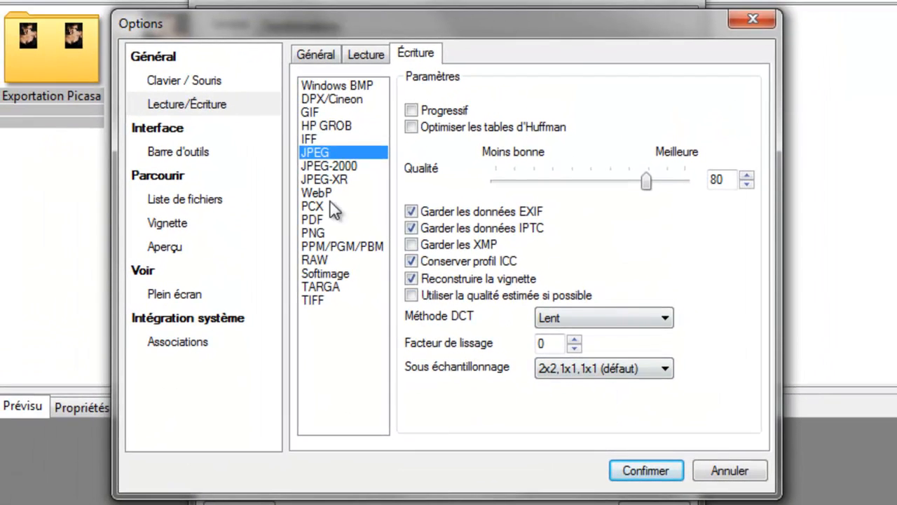
left_click_drag(646, 180, 700, 183)
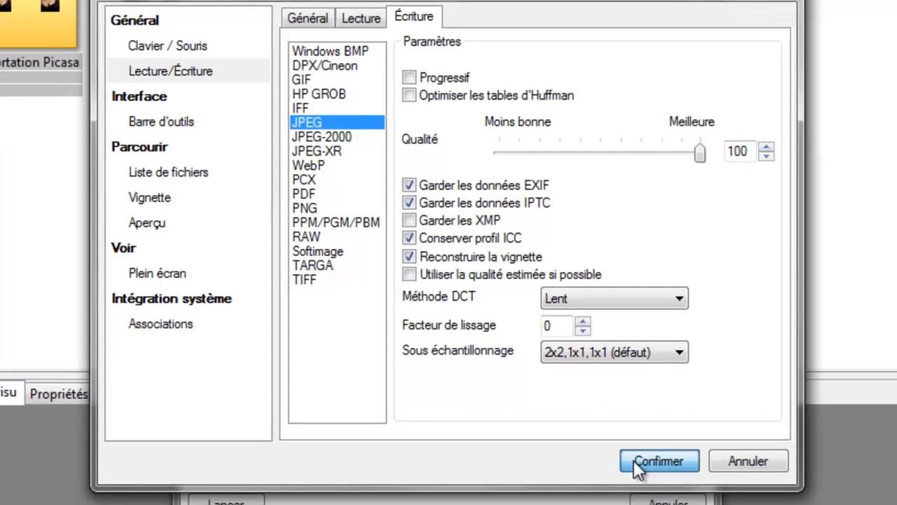
left_click(626, 473)
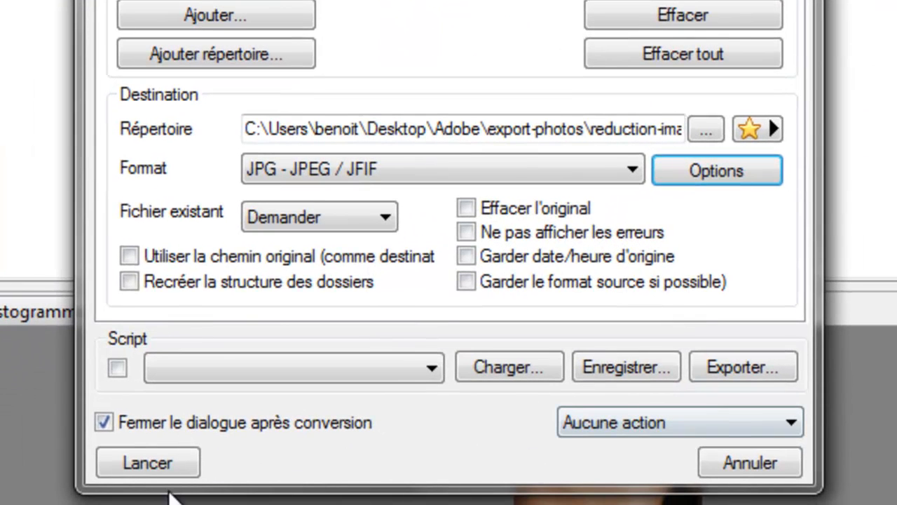
left_click(146, 462)
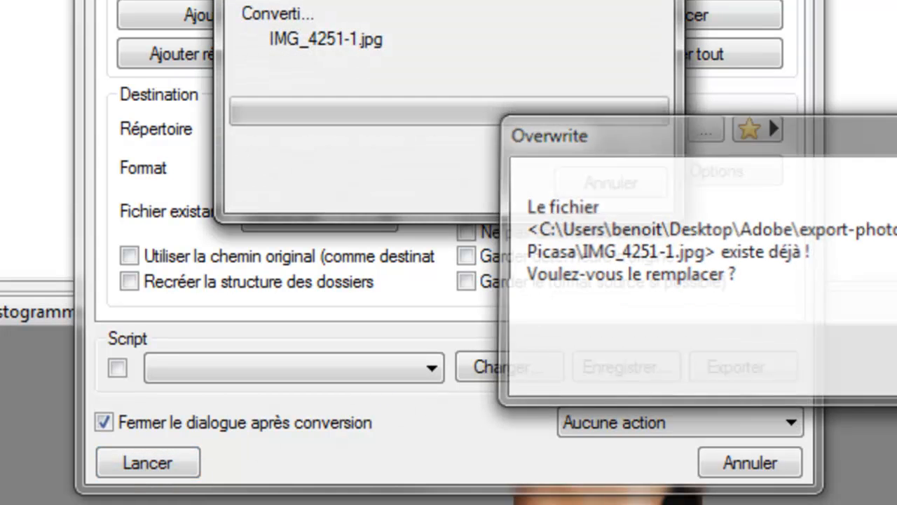
left_click(861, 356)
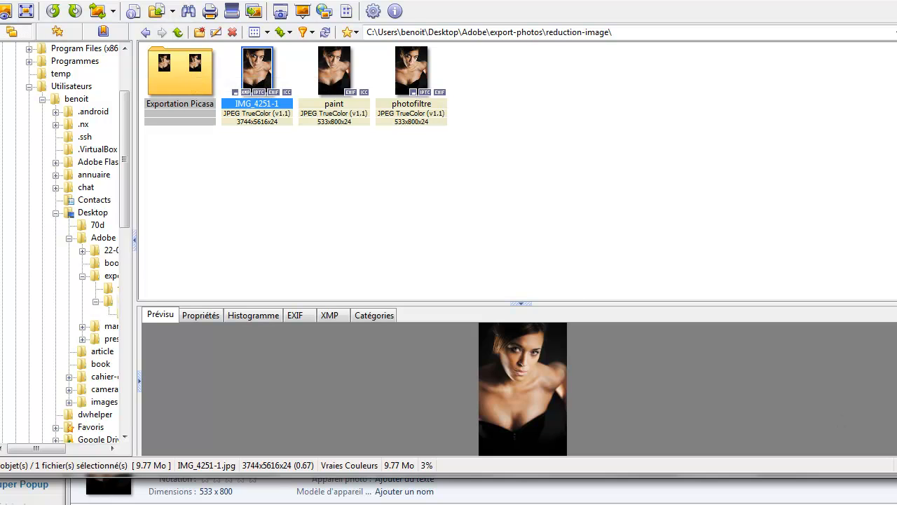
Step: Compare the file size and dimensions of the converted IMG_4251-1.jpg in Exportation Picasa with the original in reduction-image
key("alt+Tab")
left_click(370, 119)
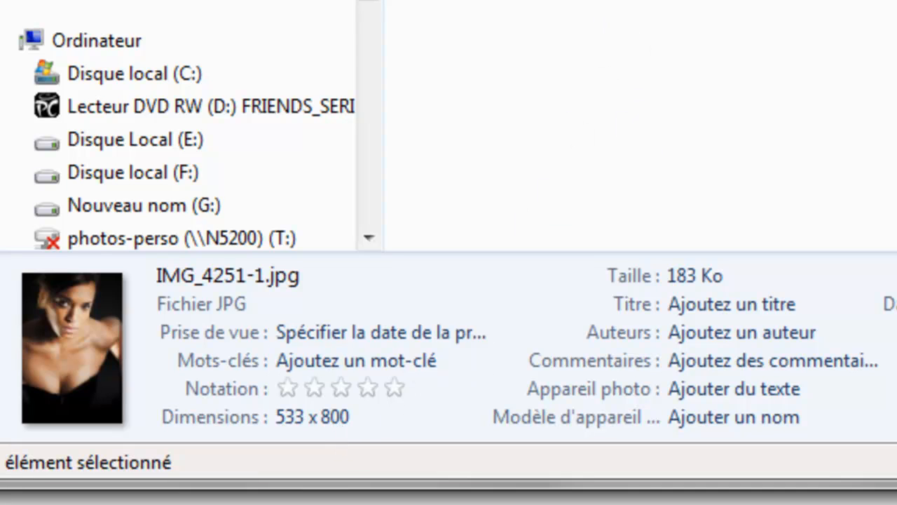
key("alt+Left")
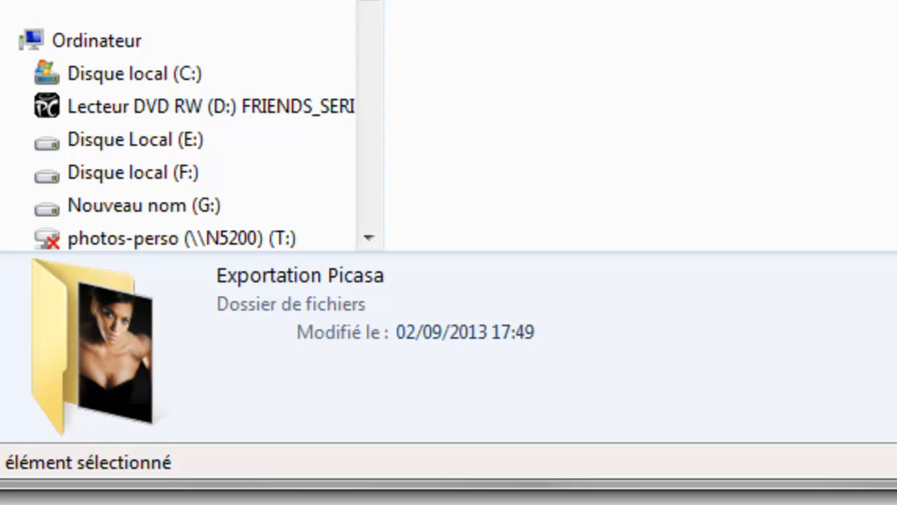
left_click(546, 1)
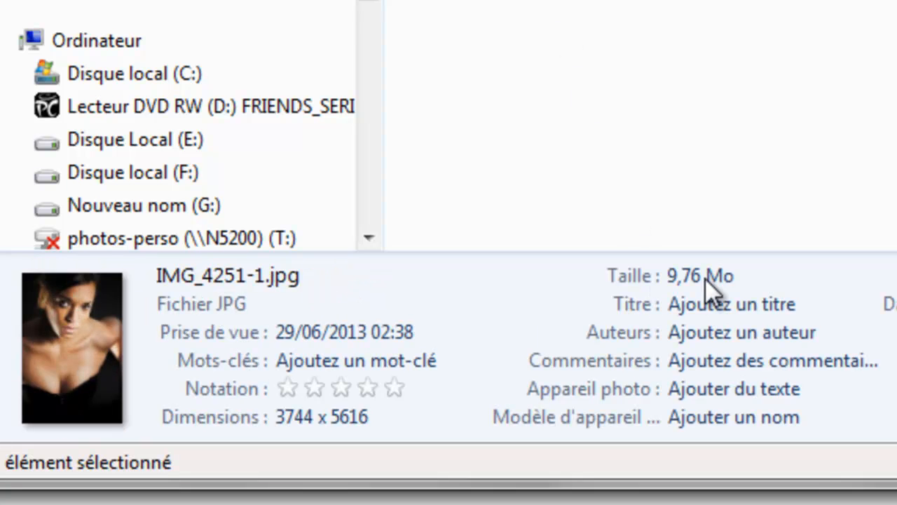